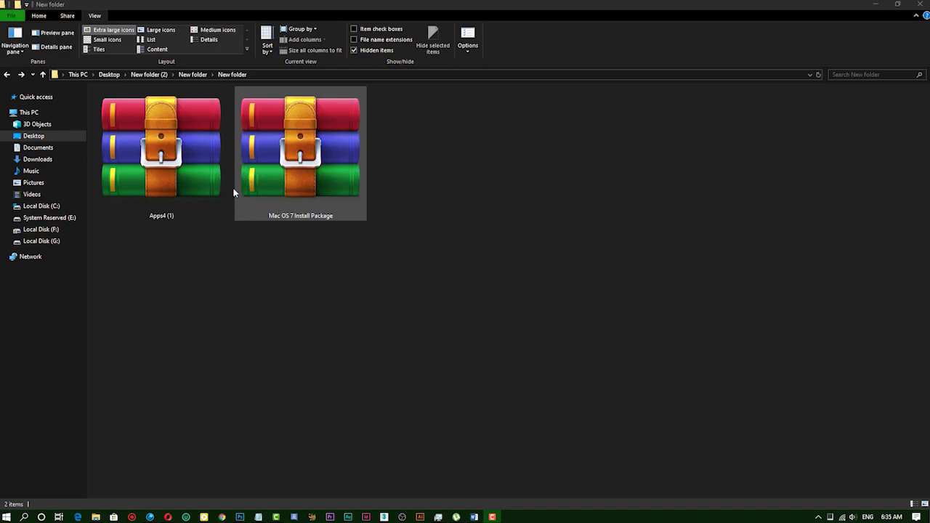
Step: Extract the Mac OS 7 Install Package here with WinRAR, revealing Mini vMac, vmac.rom and disk images
{"action": "right_click", "coordinate": [295, 154]}
{"action": "left_click", "coordinate": [439, 242]}
{"action": "left_click", "coordinate": [321, 221]}
{"action": "right_click", "coordinate": [313, 149]}
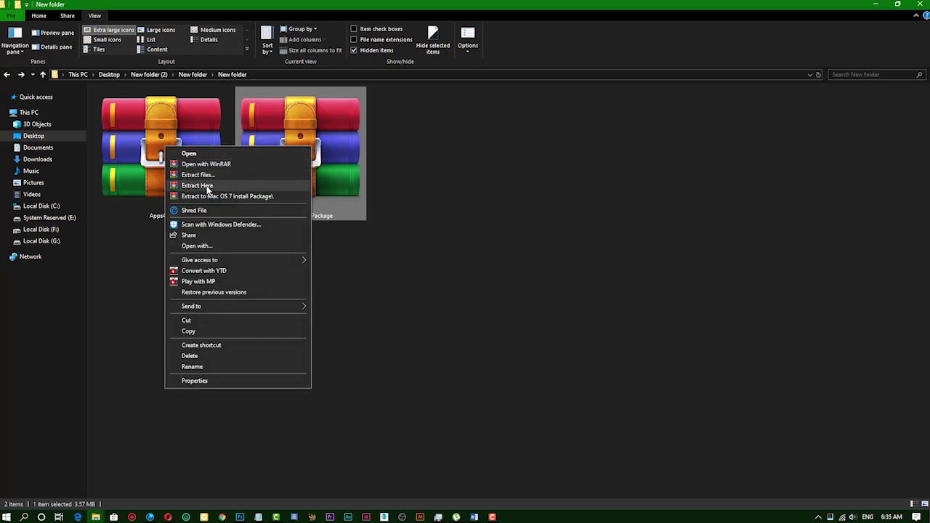
{"action": "left_click", "coordinate": [202, 186]}
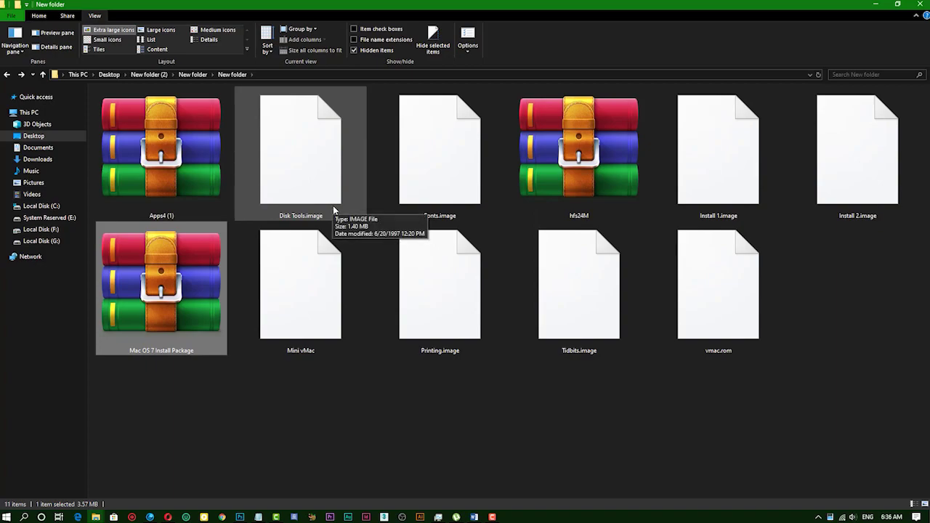
{"action": "left_click", "coordinate": [574, 385]}
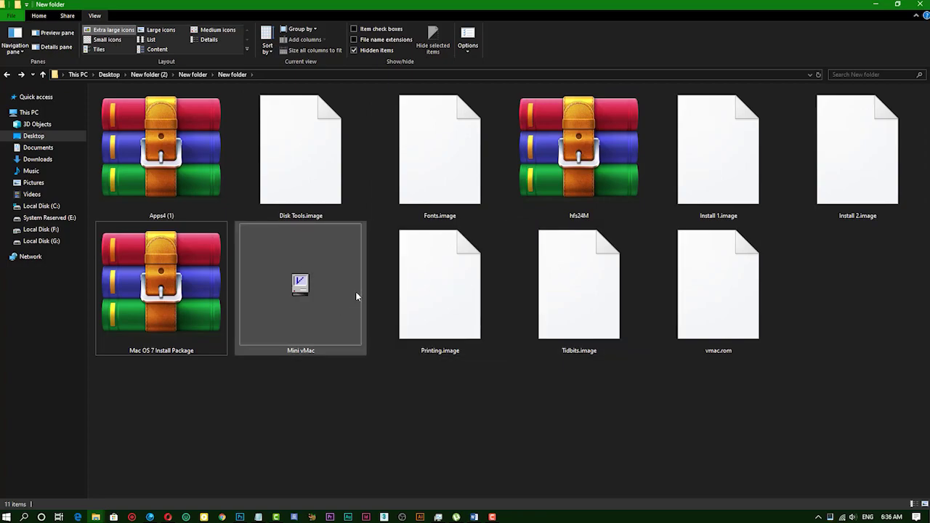
Step: Launch Mini vMac and boot it from Install 1.image into the Apple Installer
{"action": "mouse_move", "coordinate": [300, 287]}
{"action": "left_click", "coordinate": [325, 278]}
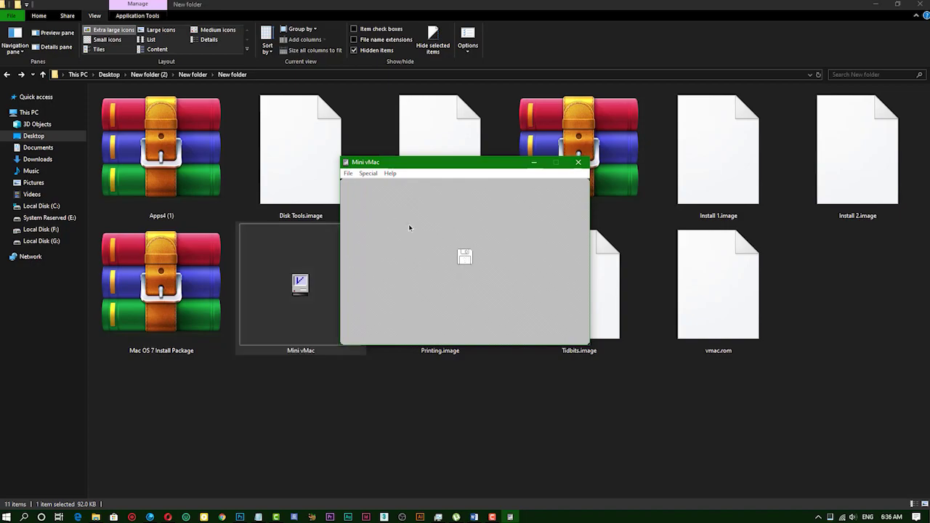
{"action": "mouse_move", "coordinate": [399, 163]}
{"action": "left_mouse_down"}
{"action": "mouse_move", "coordinate": [407, 197]}
{"action": "mouse_move", "coordinate": [479, 204]}
{"action": "left_mouse_up"}
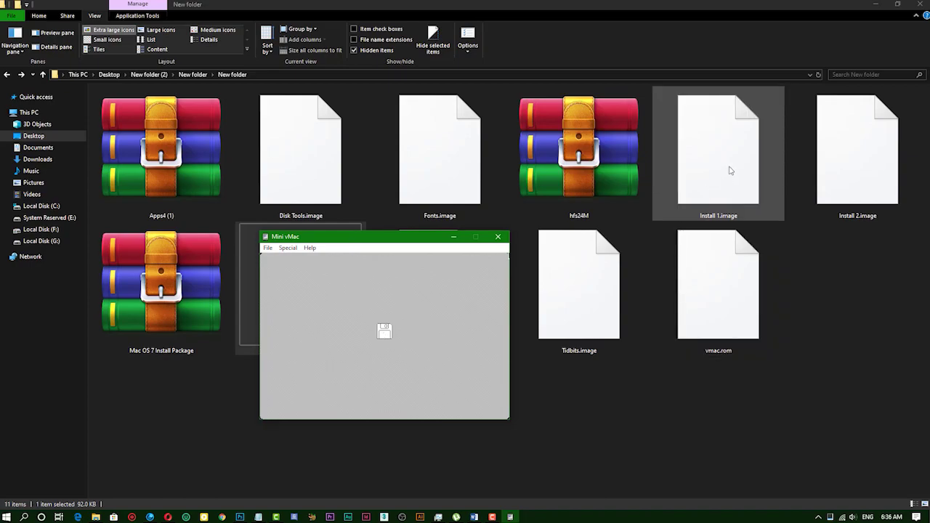
{"action": "left_click_drag", "start_coordinate": [730, 170], "coordinate": [410, 311]}
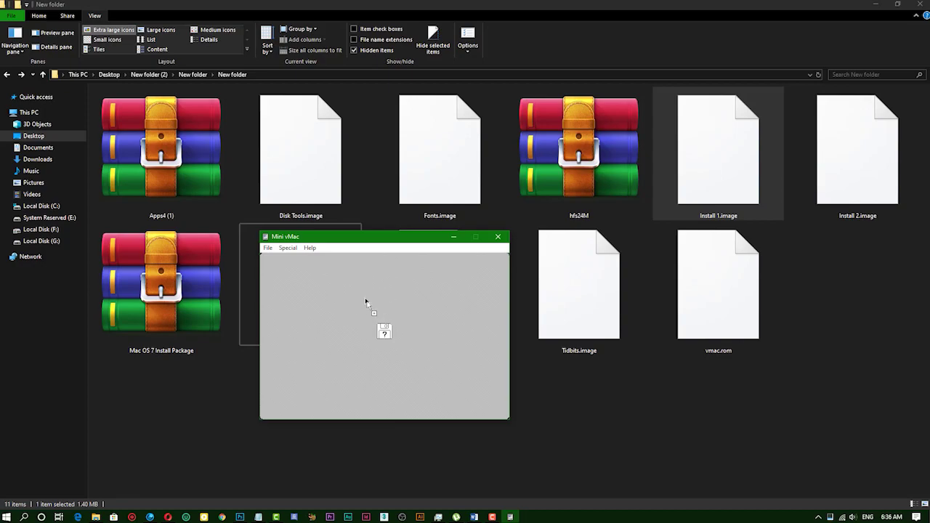
{"action": "left_click_drag", "start_coordinate": [365, 302], "coordinate": [369, 308]}
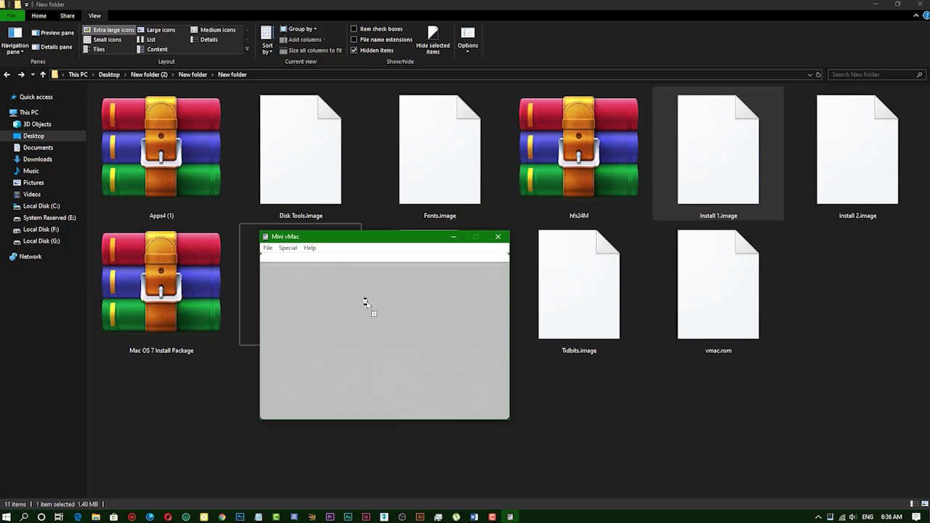
{"action": "left_click_drag", "start_coordinate": [393, 236], "coordinate": [433, 155]}
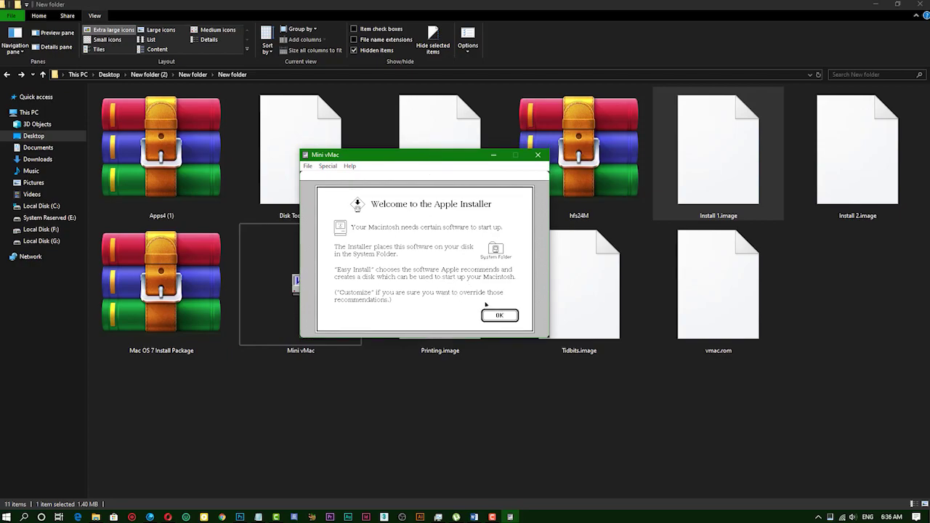
{"action": "left_click", "coordinate": [501, 317]}
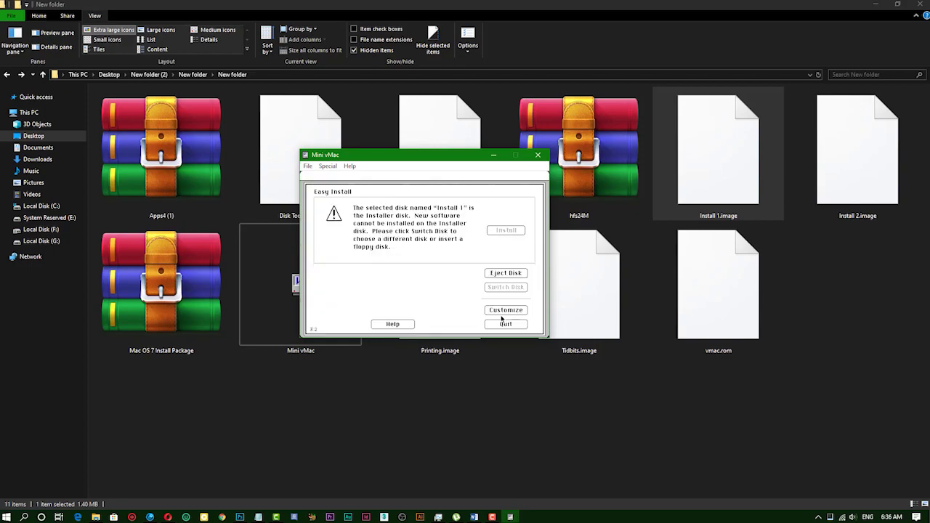
Step: Move the Mini vMac window down and bring File Explorer back to the front
{"action": "left_click_drag", "start_coordinate": [391, 161], "coordinate": [401, 300]}
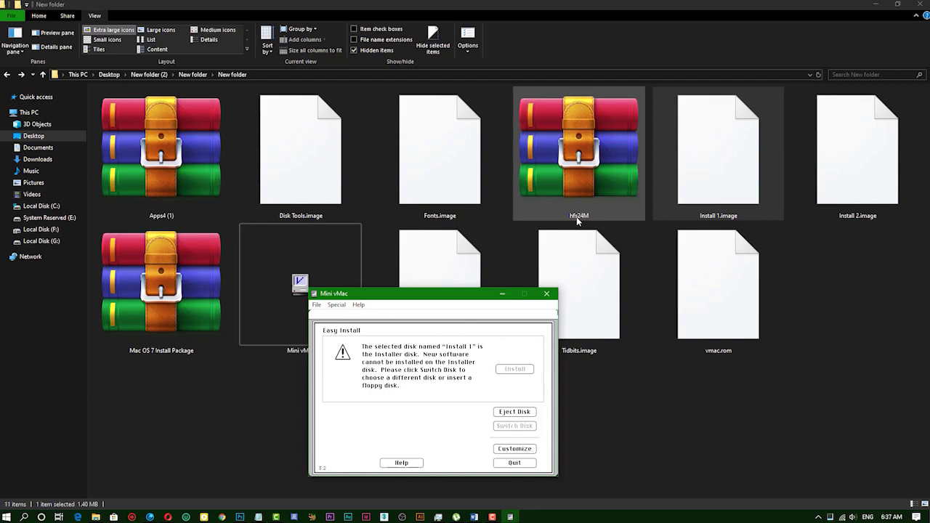
{"action": "left_click", "coordinate": [582, 157]}
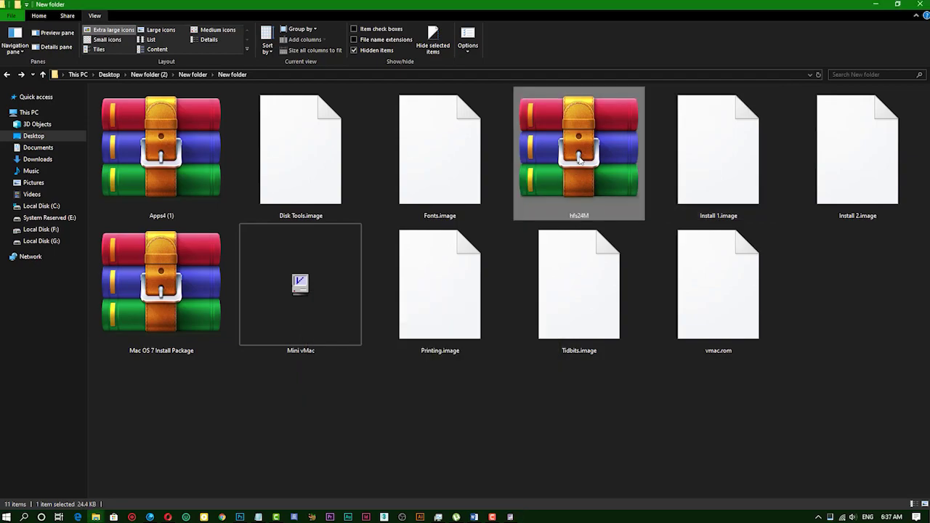
Step: Extract hfs24M to hfs24M.DSK and mount it in Mini vMac as the untitled target disk
{"action": "right_click", "coordinate": [581, 157]}
{"action": "left_click", "coordinate": [524, 195]}
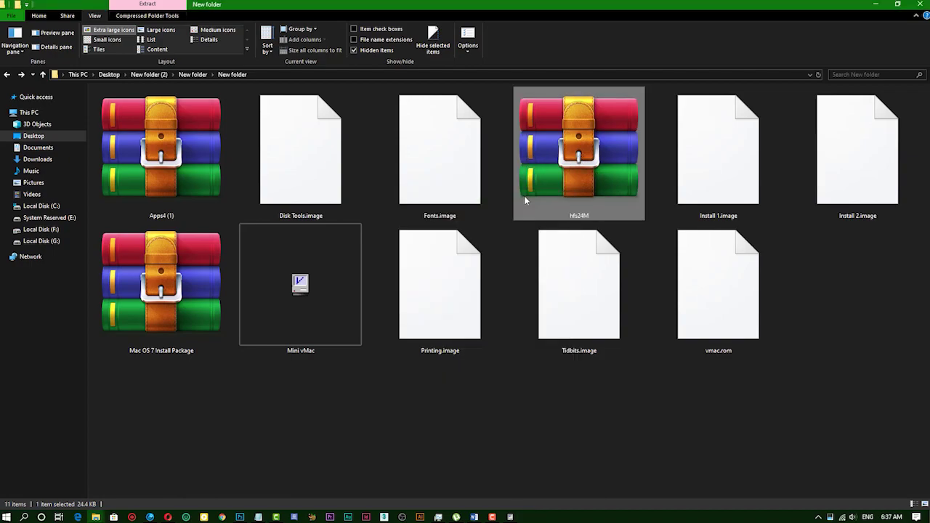
{"action": "left_click", "coordinate": [591, 166]}
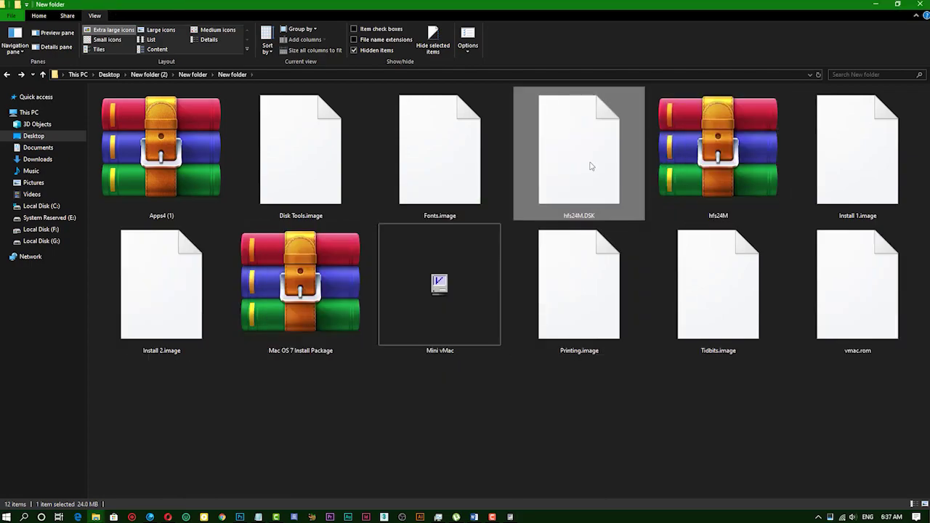
{"action": "left_click", "coordinate": [510, 517]}
{"action": "left_click_drag", "start_coordinate": [591, 170], "coordinate": [429, 369]}
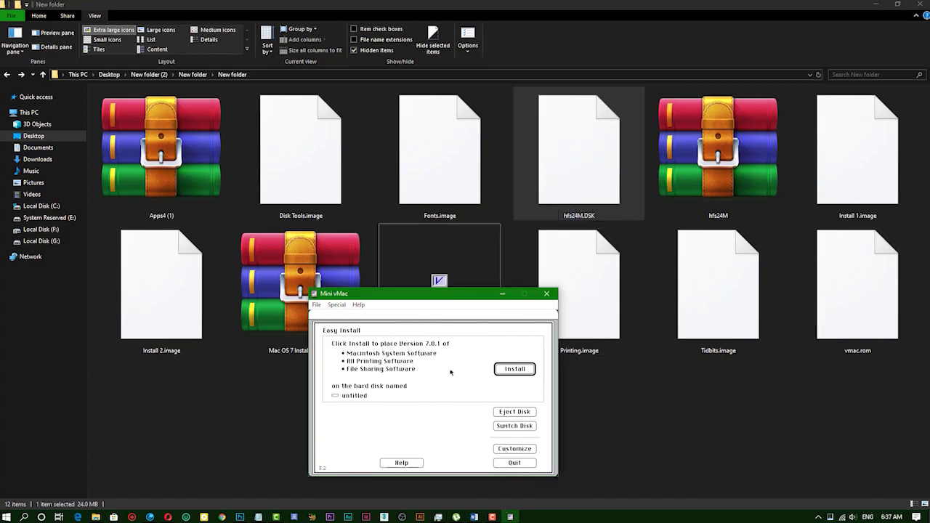
{"action": "left_click_drag", "start_coordinate": [451, 305], "coordinate": [470, 156]}
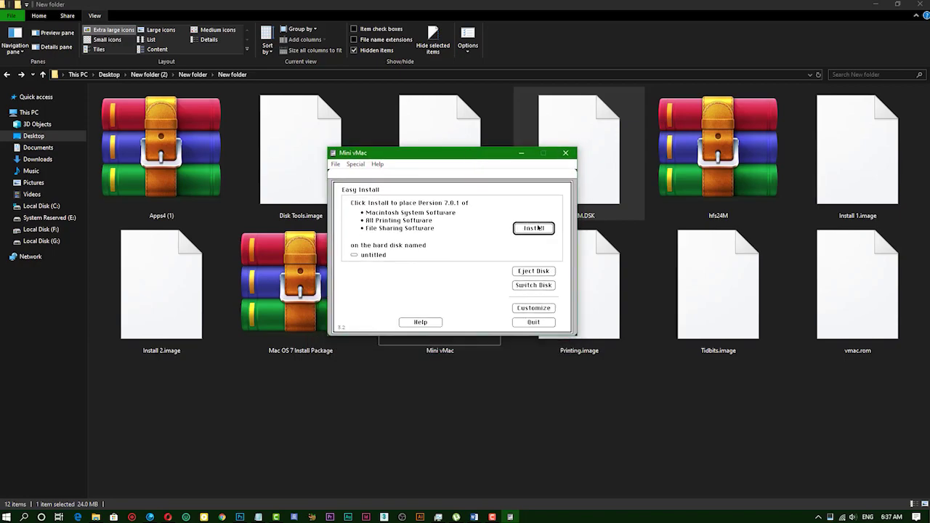
Step: Install System 7.0.1 on untitled, feeding Install 2, Tidbits, Printing, Fonts and Install 1 images
{"action": "left_click", "coordinate": [528, 234]}
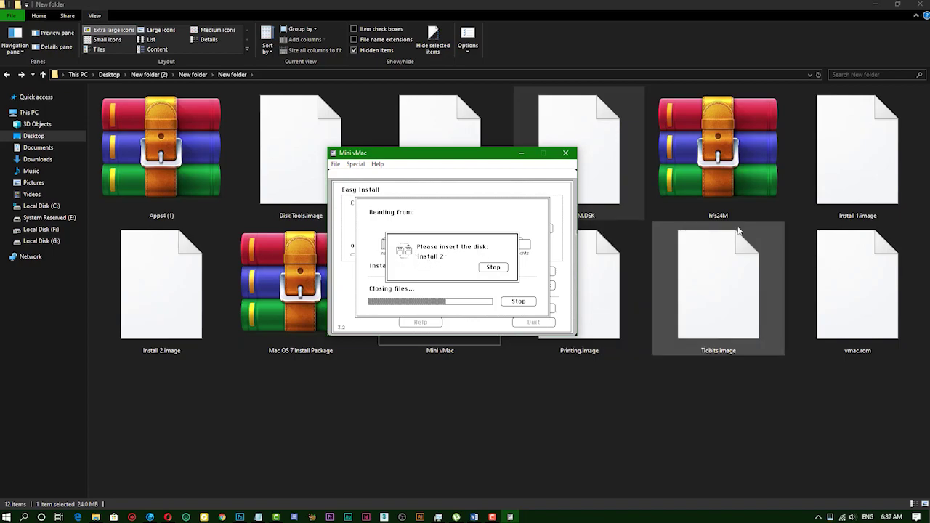
{"action": "mouse_move", "coordinate": [397, 157]}
{"action": "left_mouse_down"}
{"action": "mouse_move", "coordinate": [391, 206]}
{"action": "mouse_move", "coordinate": [426, 249]}
{"action": "left_mouse_up"}
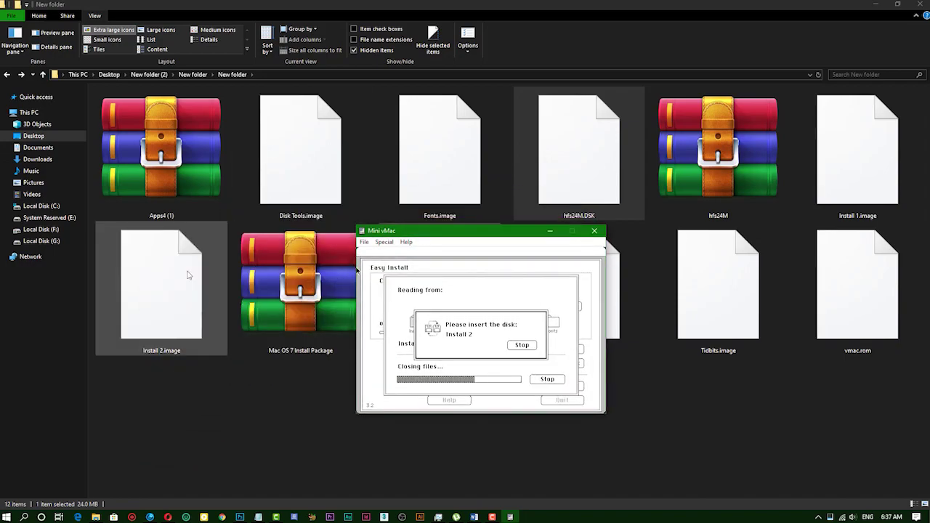
{"action": "left_click_drag", "start_coordinate": [203, 284], "coordinate": [472, 336]}
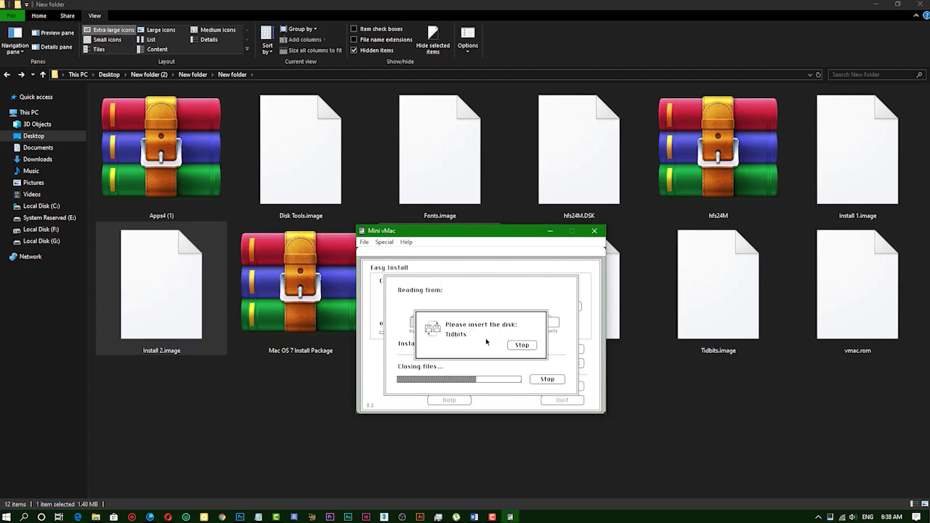
{"action": "left_click_drag", "start_coordinate": [753, 323], "coordinate": [485, 347]}
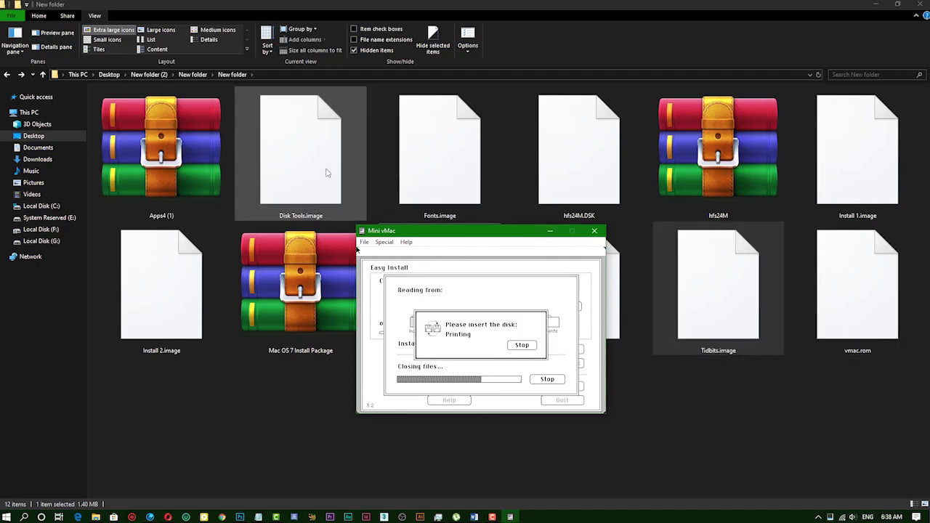
{"action": "mouse_move", "coordinate": [482, 234]}
{"action": "left_mouse_down"}
{"action": "mouse_move", "coordinate": [675, 319]}
{"action": "mouse_move", "coordinate": [319, 200]}
{"action": "mouse_move", "coordinate": [366, 180]}
{"action": "left_mouse_up"}
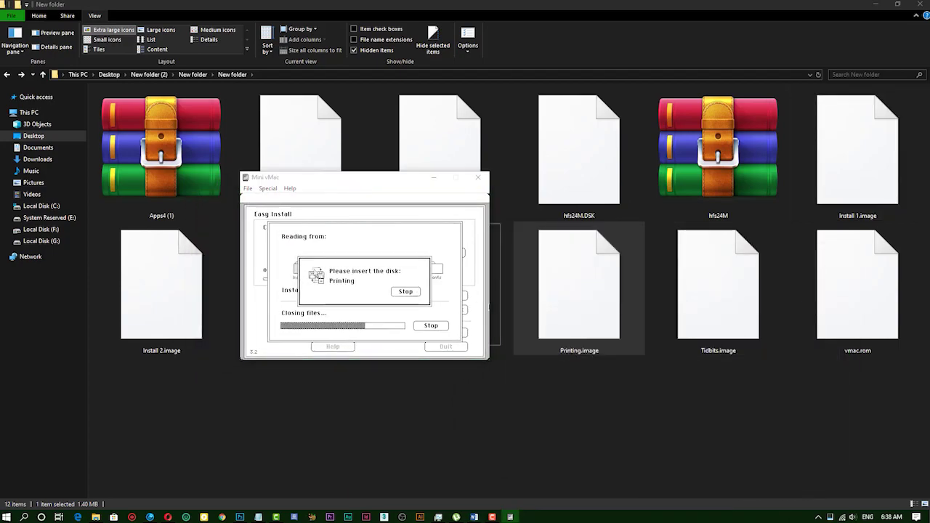
{"action": "left_click_drag", "start_coordinate": [340, 276], "coordinate": [358, 287]}
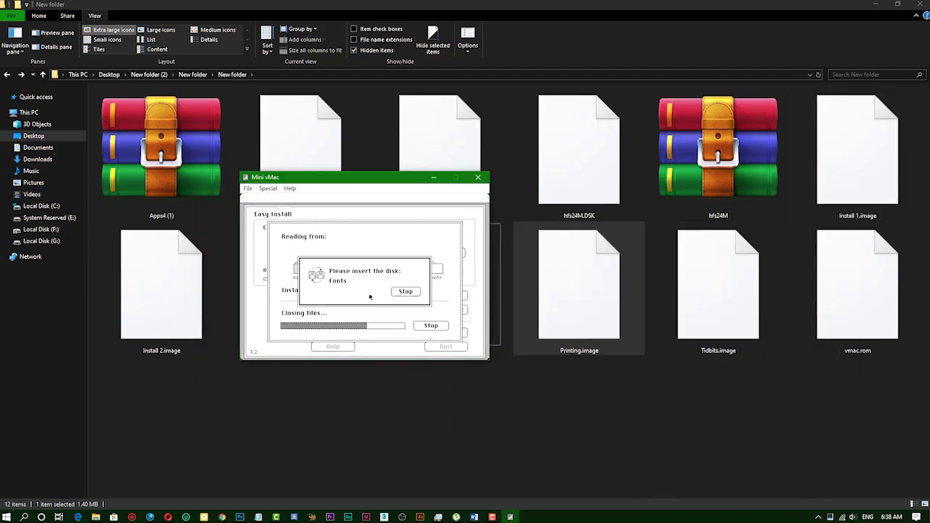
{"action": "mouse_move", "coordinate": [372, 177]}
{"action": "left_mouse_down"}
{"action": "mouse_move", "coordinate": [437, 263]}
{"action": "mouse_move", "coordinate": [701, 236]}
{"action": "left_mouse_up"}
{"action": "left_click_drag", "start_coordinate": [444, 144], "coordinate": [692, 350]}
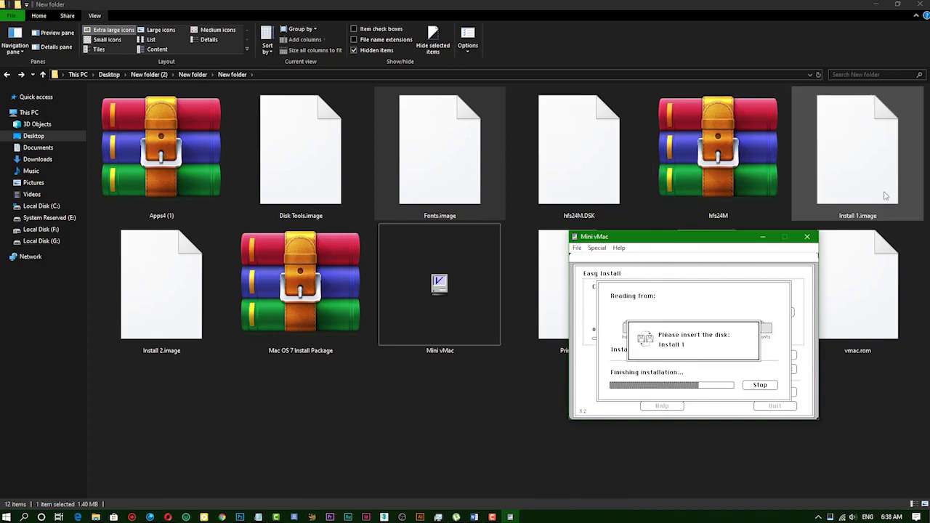
{"action": "left_click_drag", "start_coordinate": [881, 190], "coordinate": [751, 334]}
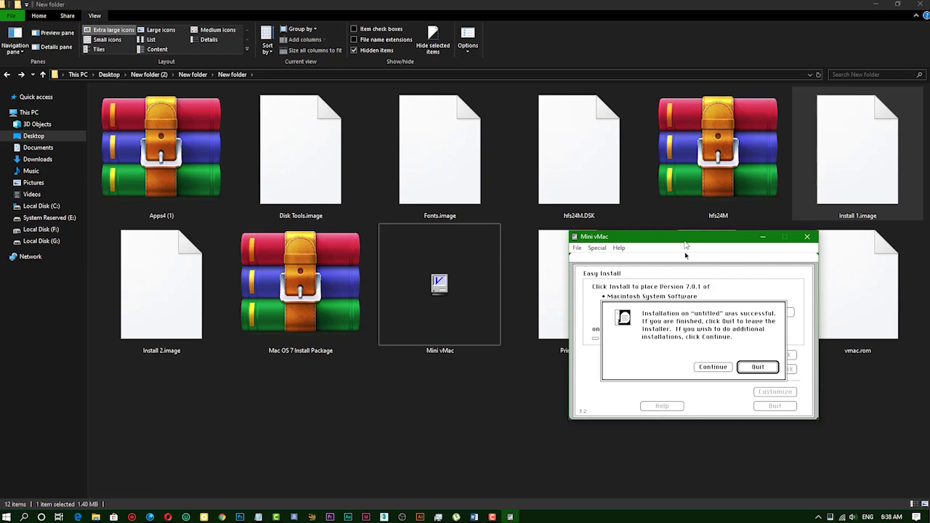
Step: Quit the installer after the successful System 7.0.1 install and restart the emulated Mac
{"action": "left_click_drag", "start_coordinate": [678, 237], "coordinate": [307, 168]}
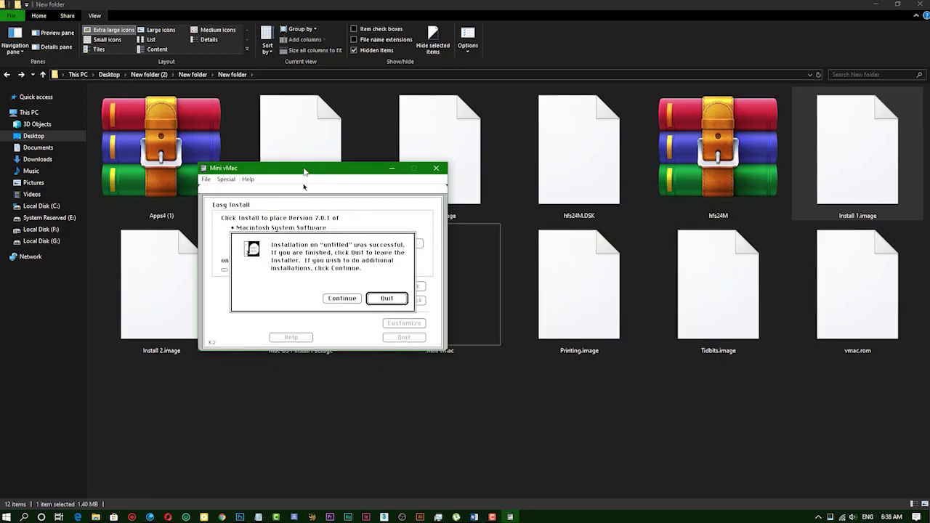
{"action": "left_click", "coordinate": [395, 304]}
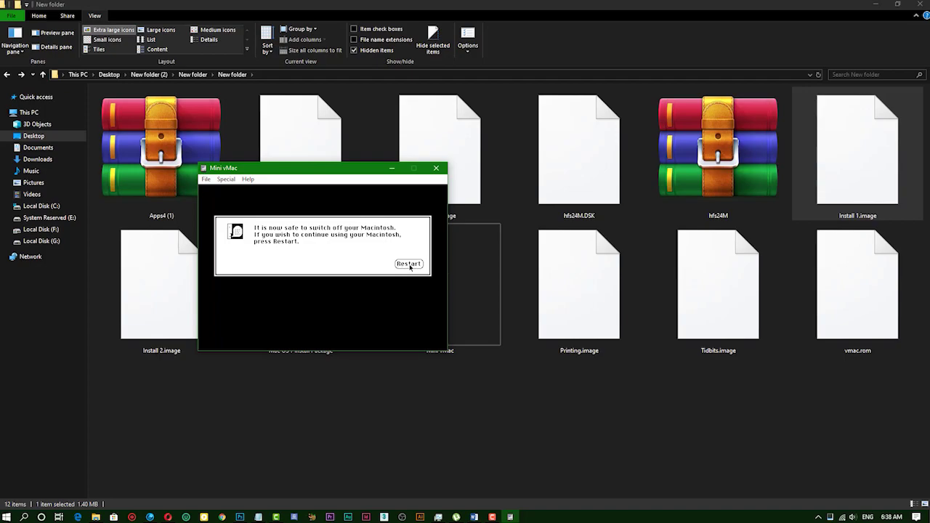
{"action": "left_click", "coordinate": [408, 264]}
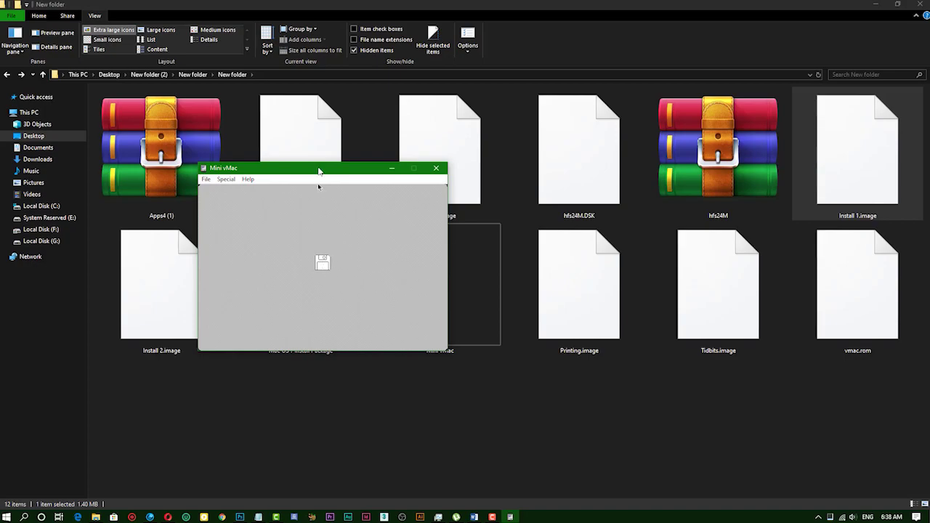
Step: Boot the emulated Mac from hfs24M.DSK into System 7.0.1, then select the Apps4 (1) archive
{"action": "left_click_drag", "start_coordinate": [318, 170], "coordinate": [467, 236]}
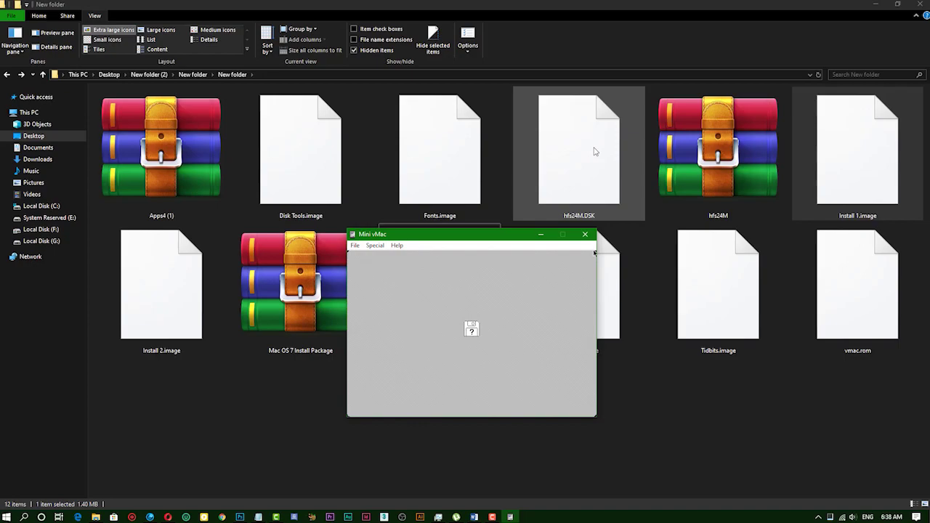
{"action": "left_click_drag", "start_coordinate": [593, 151], "coordinate": [476, 309]}
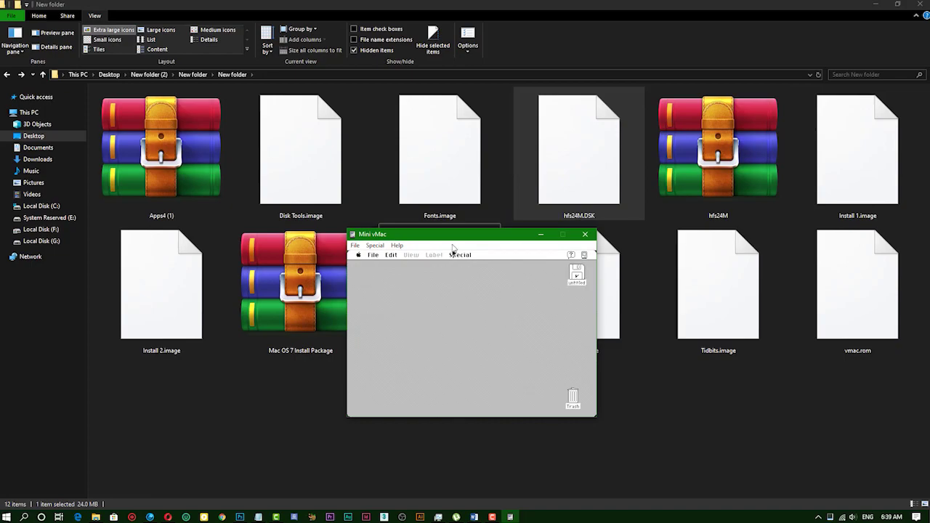
{"action": "left_click_drag", "start_coordinate": [446, 235], "coordinate": [479, 212]}
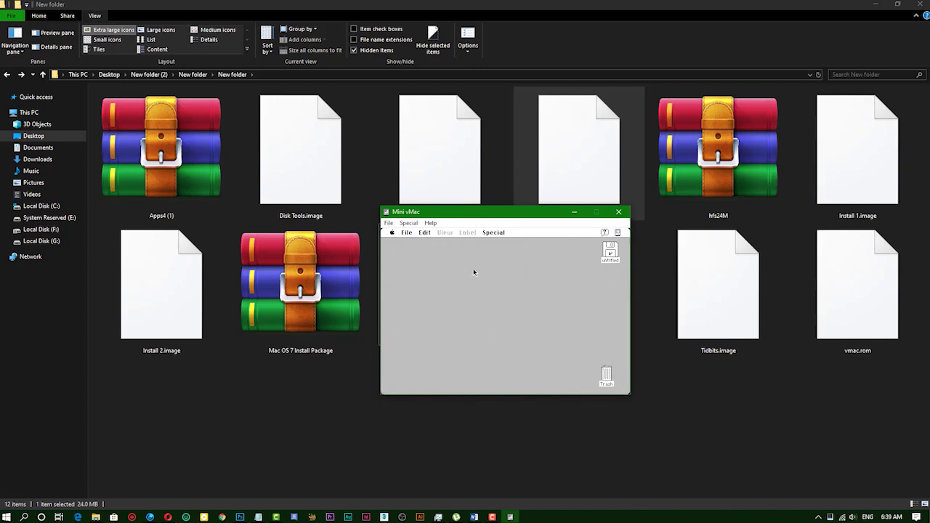
{"action": "left_click", "coordinate": [187, 164]}
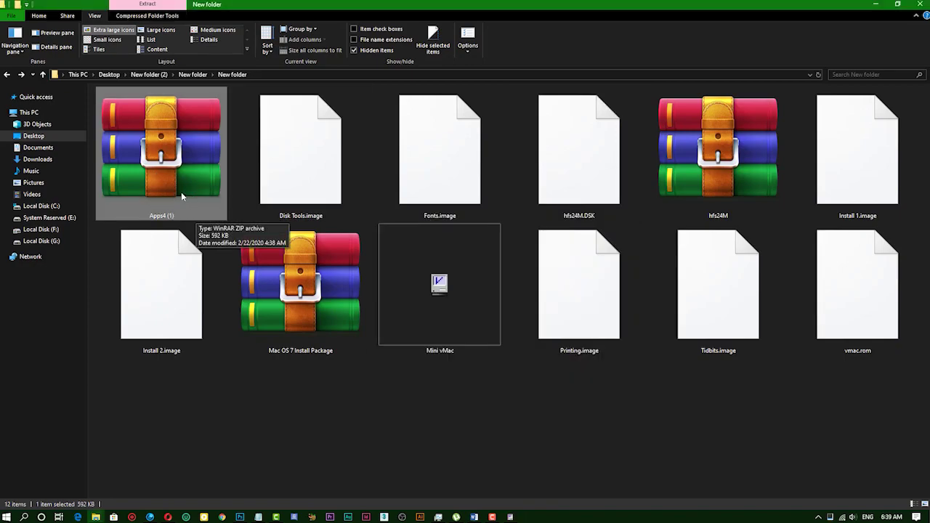
Step: Extract Apps4 (1) to get Apps4.dsk (1.40 MB) and bring Mini vMac back to the front
{"action": "right_click", "coordinate": [183, 170]}
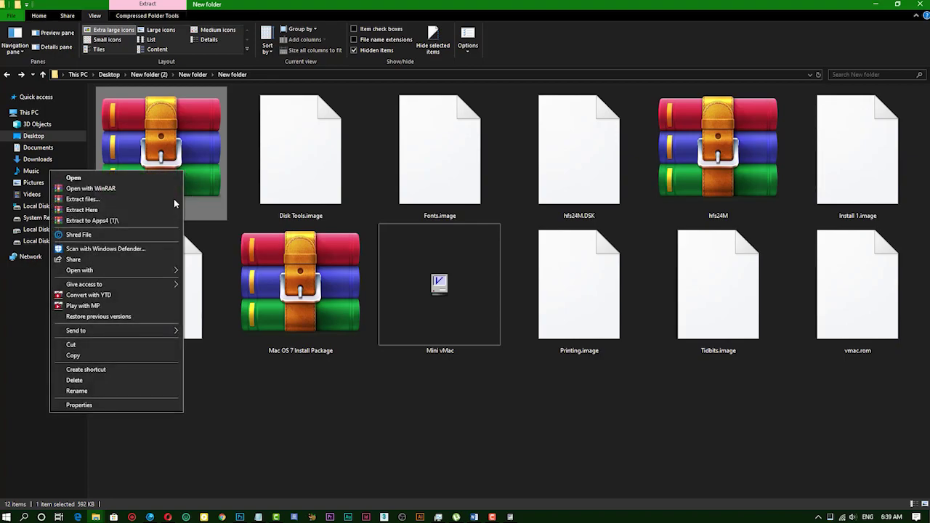
{"action": "left_click", "coordinate": [144, 209]}
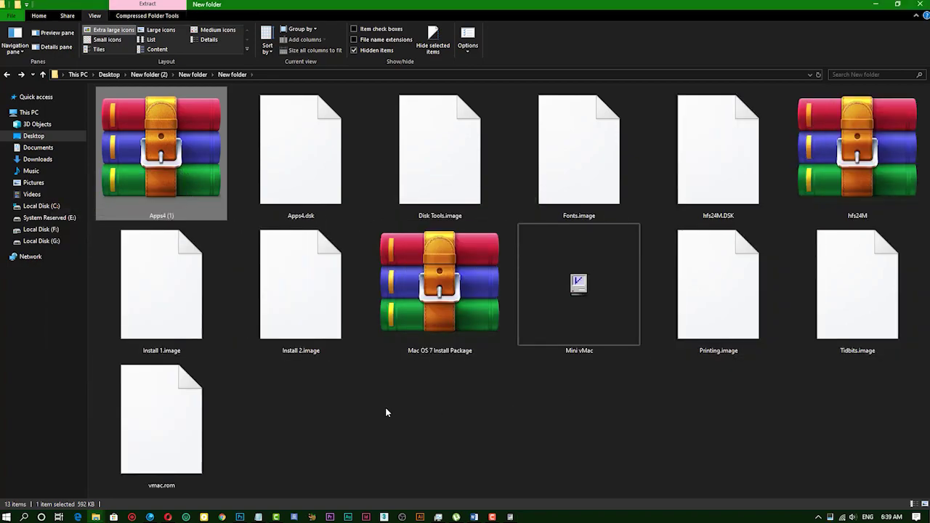
{"action": "left_click", "coordinate": [298, 166]}
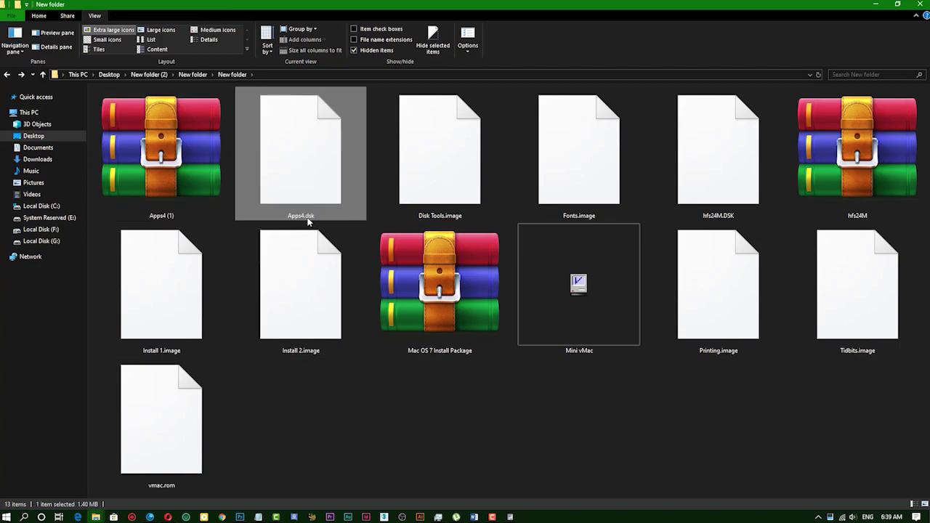
{"action": "left_click", "coordinate": [510, 516]}
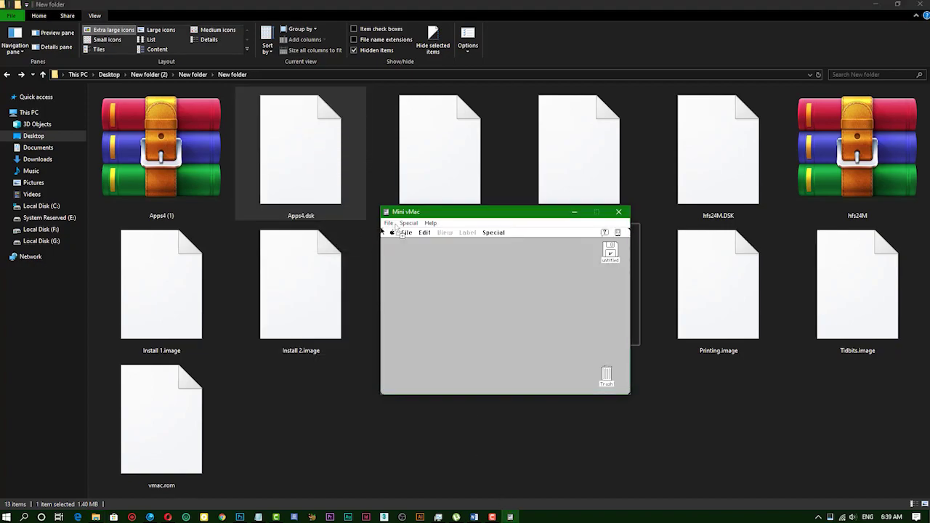
Step: Mount Apps4.dsk as the Applications #4 disk and switch Mini vMac to full screen with Ctrl+F
{"action": "left_click_drag", "start_coordinate": [381, 230], "coordinate": [469, 277]}
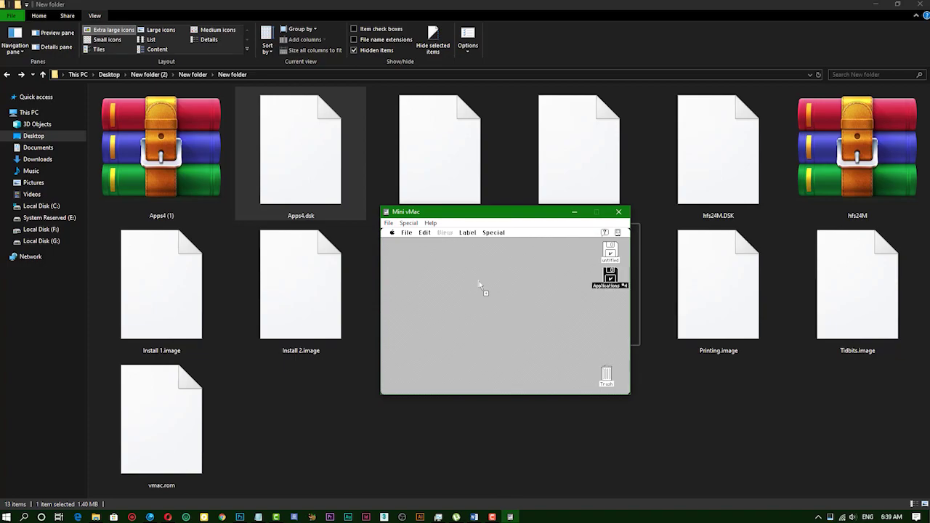
{"action": "left_click_drag", "start_coordinate": [495, 212], "coordinate": [540, 201]}
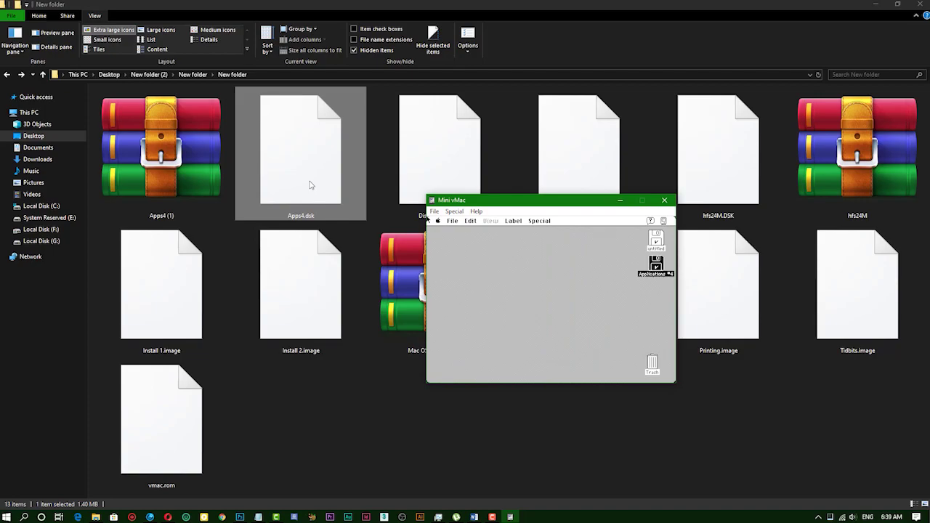
{"action": "left_click_drag", "start_coordinate": [579, 210], "coordinate": [501, 190]}
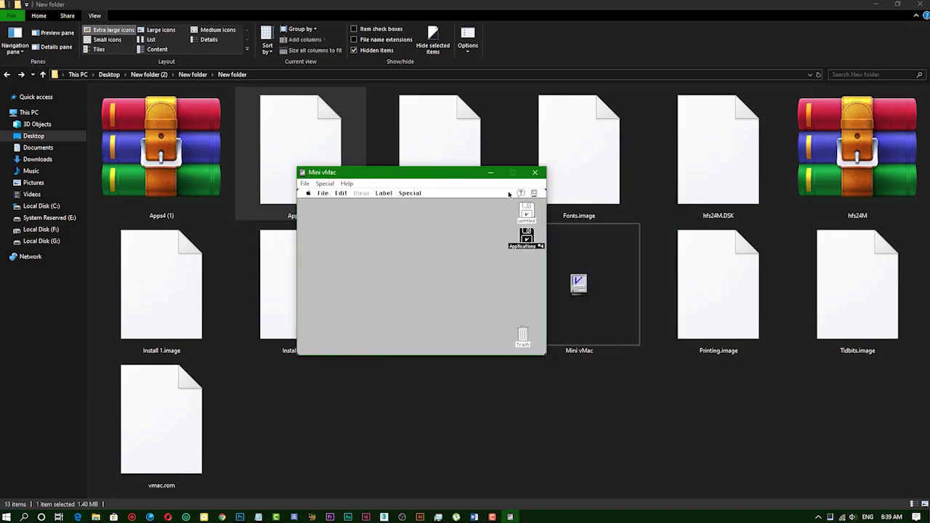
{"action": "key", "text": "ctrl"}
{"action": "key", "text": "f"}
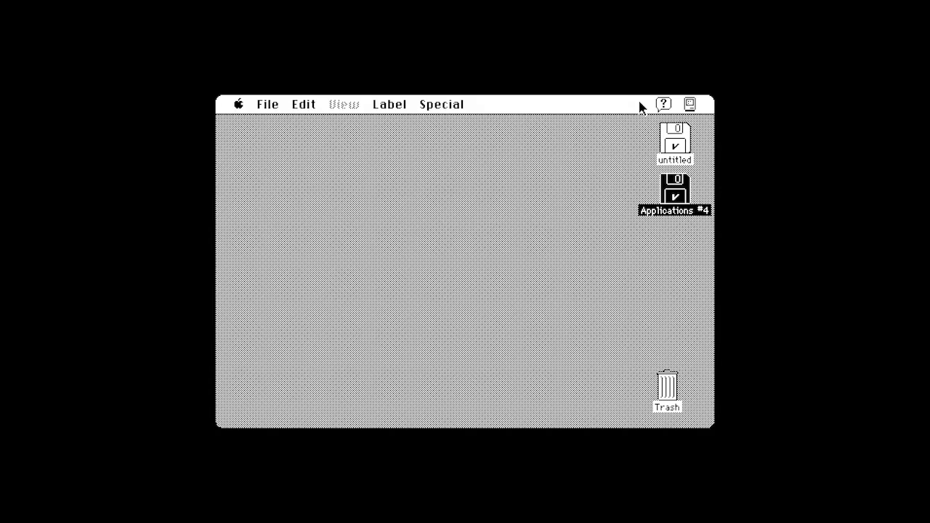
Step: Open the Applications #4 disk showing Adobe Illustrator 1.1 and move its window right
{"action": "double_click", "coordinate": [675, 190]}
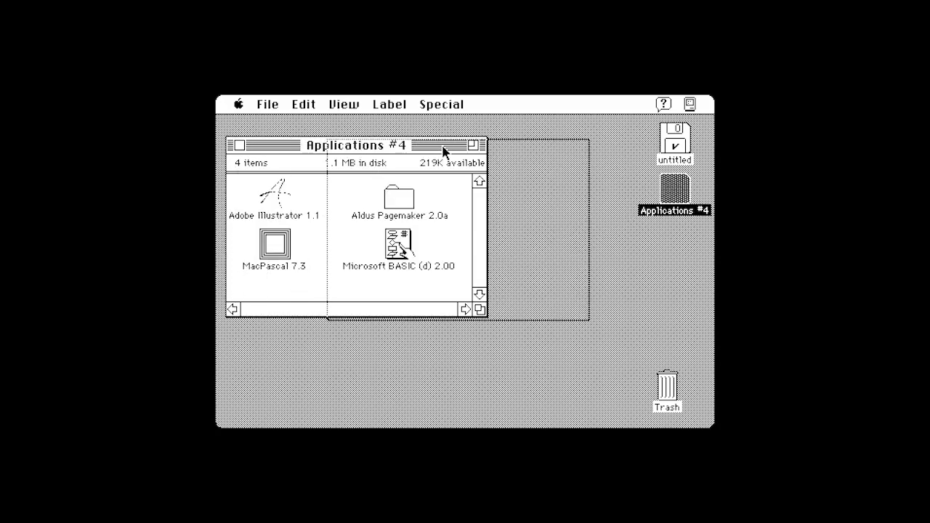
{"action": "left_click_drag", "start_coordinate": [341, 141], "coordinate": [443, 145]}
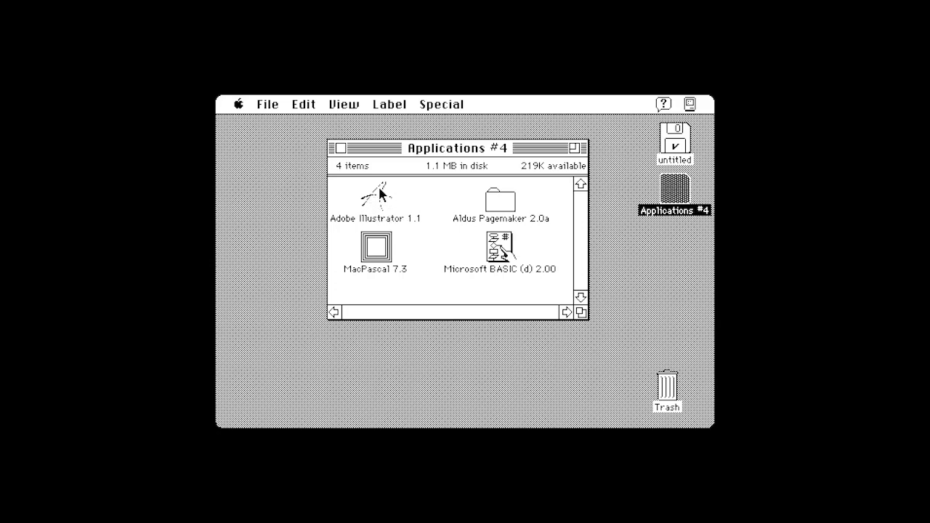
Step: Launch Adobe Illustrator 1.1 from the Applications #4 disk and choose File > New
{"action": "left_click", "coordinate": [379, 206]}
{"action": "double_click", "coordinate": [380, 206]}
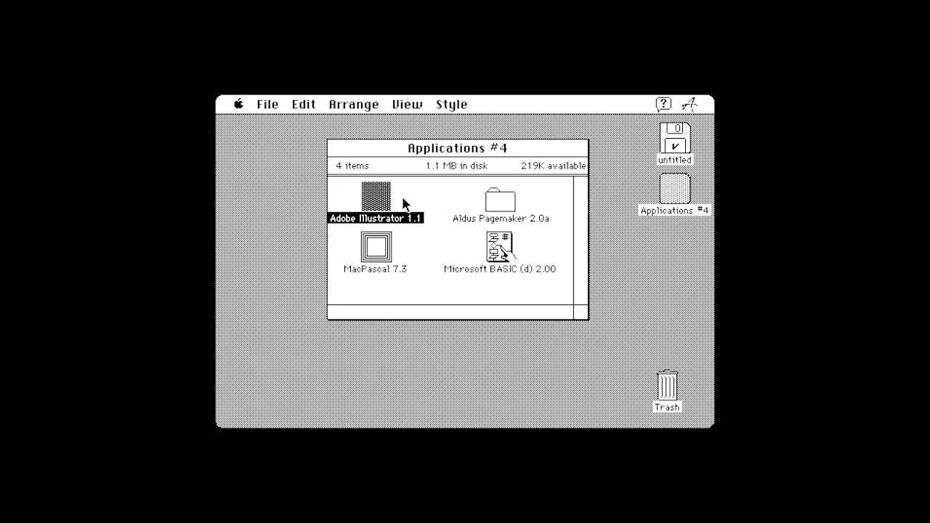
{"action": "left_click", "coordinate": [264, 106]}
{"action": "left_click", "coordinate": [266, 109]}
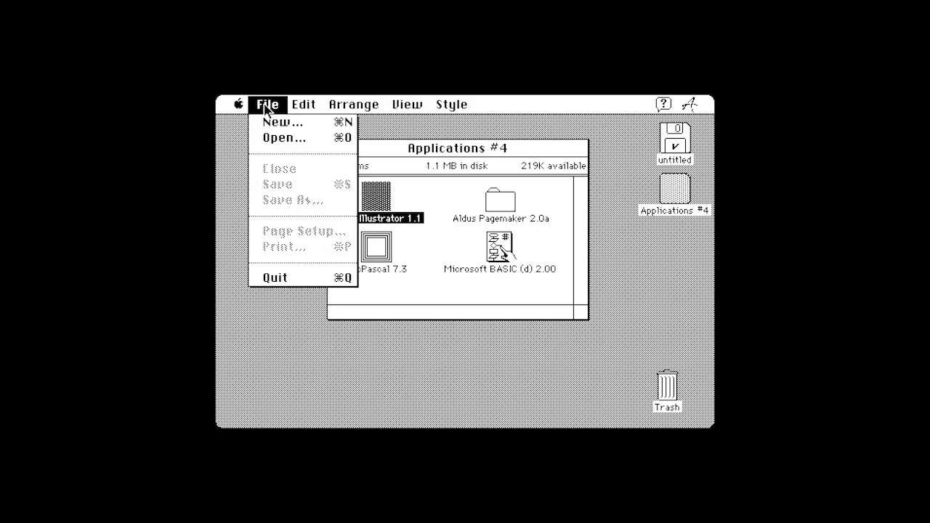
{"action": "left_click", "coordinate": [266, 109]}
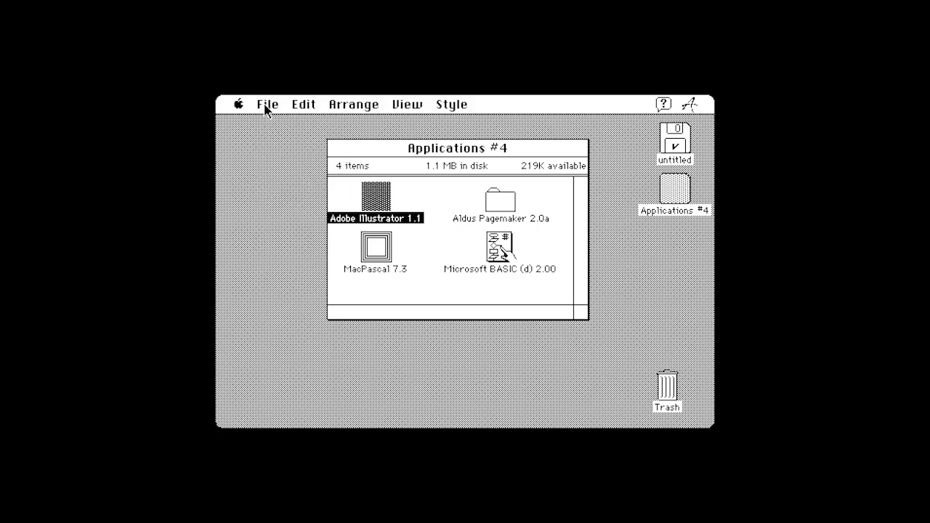
{"action": "left_click", "coordinate": [266, 109]}
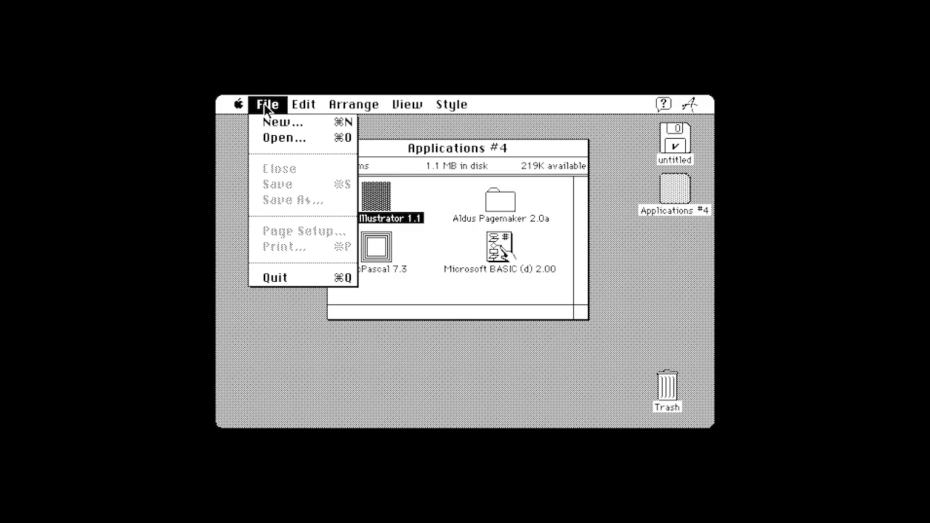
{"action": "left_click", "coordinate": [265, 109]}
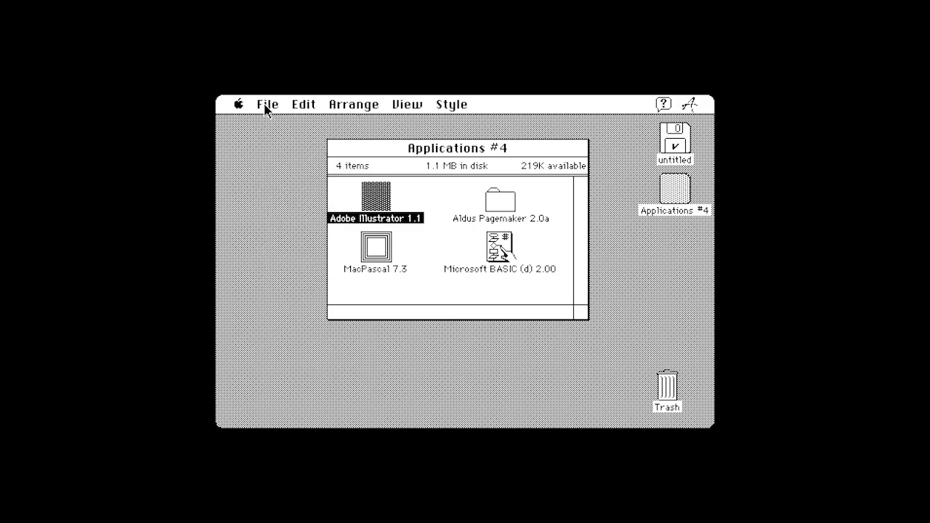
{"action": "left_click", "coordinate": [265, 109]}
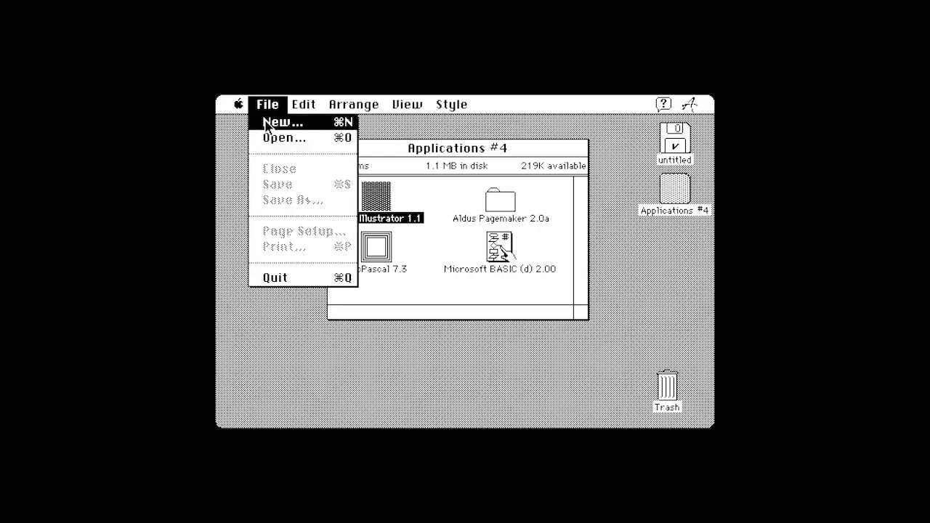
{"action": "left_click", "coordinate": [266, 123]}
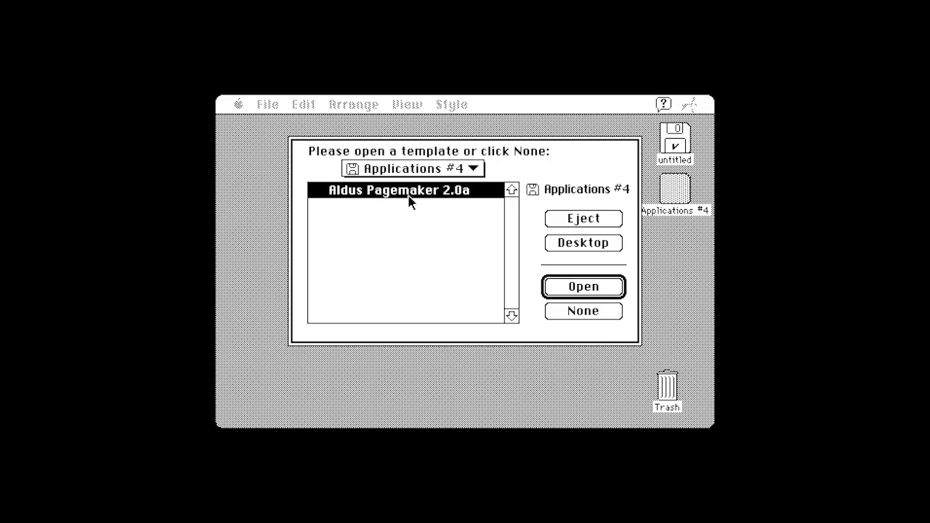
Step: Choose None in the template dialog to get a blank Untitled art document
{"action": "left_click", "coordinate": [591, 313]}
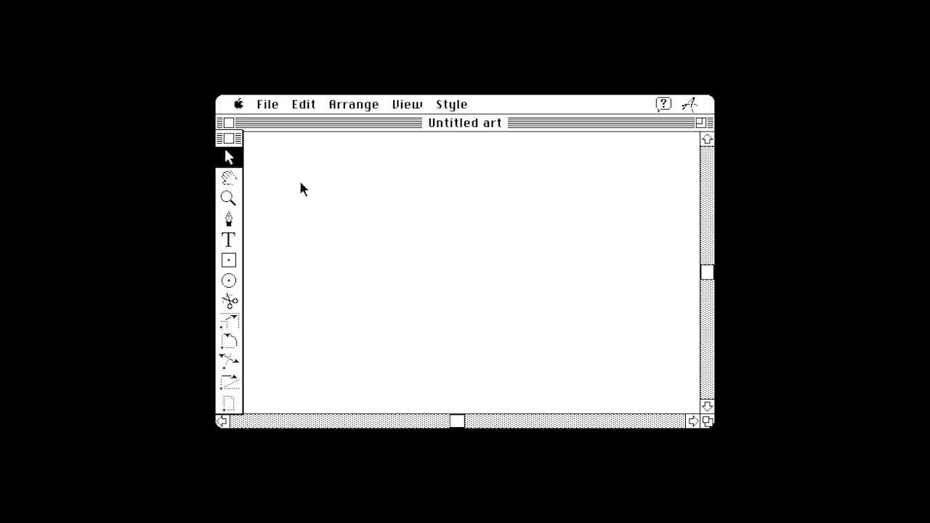
Step: Nudge the document window and drag the toolbox palette into the middle of the canvas
{"action": "mouse_move", "coordinate": [448, 125]}
{"action": "left_mouse_down"}
{"action": "mouse_move", "coordinate": [449, 152]}
{"action": "mouse_move", "coordinate": [392, 151]}
{"action": "mouse_move", "coordinate": [455, 127]}
{"action": "left_mouse_up"}
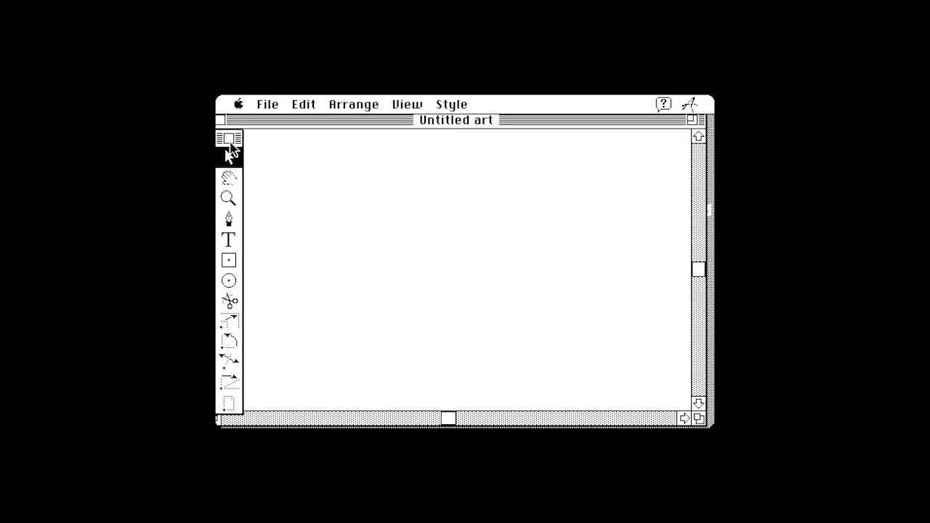
{"action": "left_click_drag", "start_coordinate": [239, 141], "coordinate": [415, 156]}
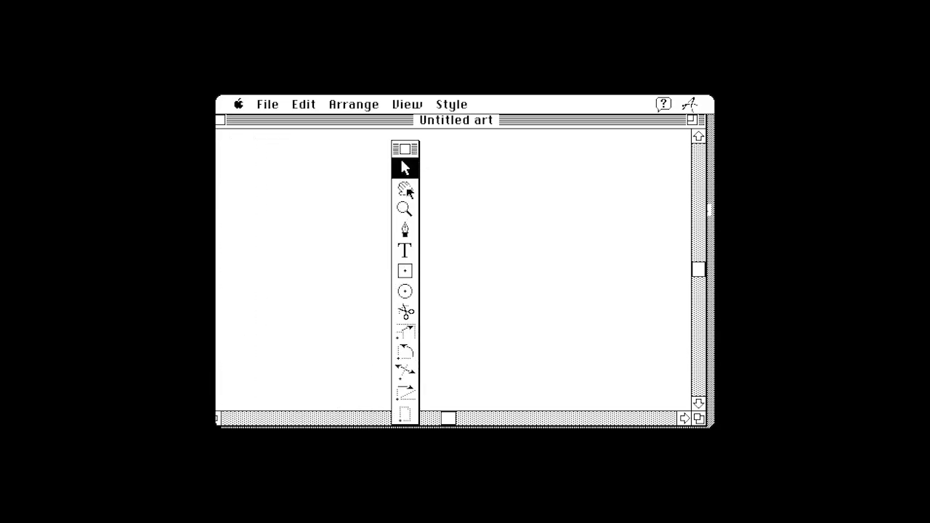
{"action": "left_click", "coordinate": [407, 191]}
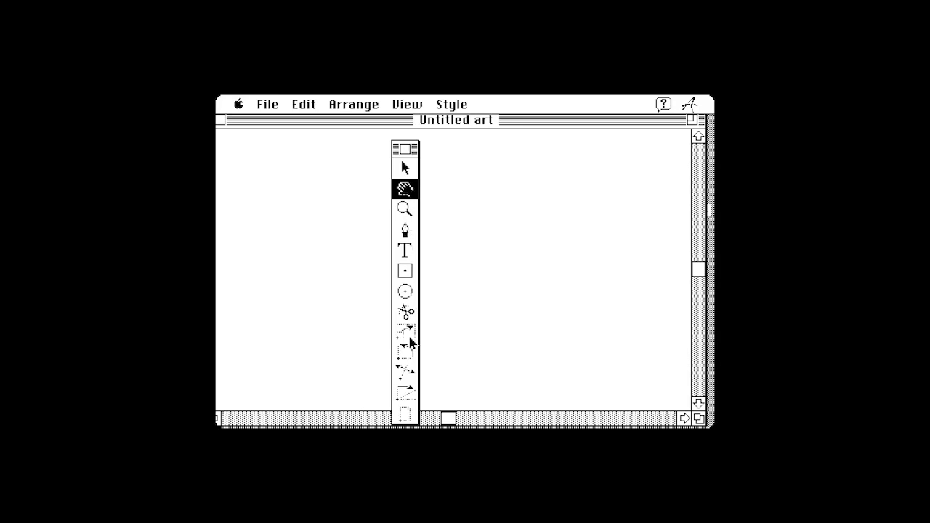
{"action": "left_click", "coordinate": [405, 273]}
Step: Draw a square, then a large ellipse surrounding it
{"action": "left_click_drag", "start_coordinate": [453, 186], "coordinate": [637, 359]}
{"action": "left_click", "coordinate": [405, 291]}
{"action": "left_click_drag", "start_coordinate": [469, 154], "coordinate": [613, 314]}
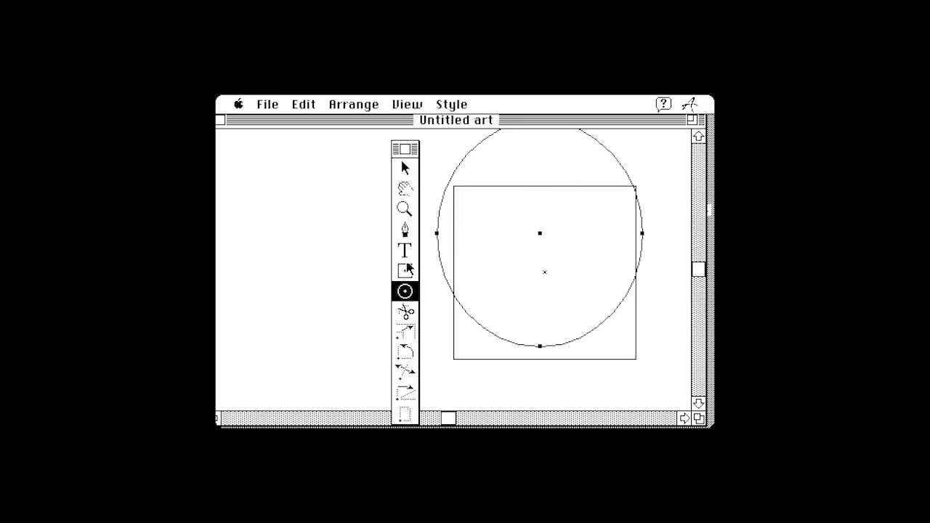
Step: Select the ellipse and squash it into a thin near-vertical line with the Scale tool
{"action": "left_click", "coordinate": [409, 331]}
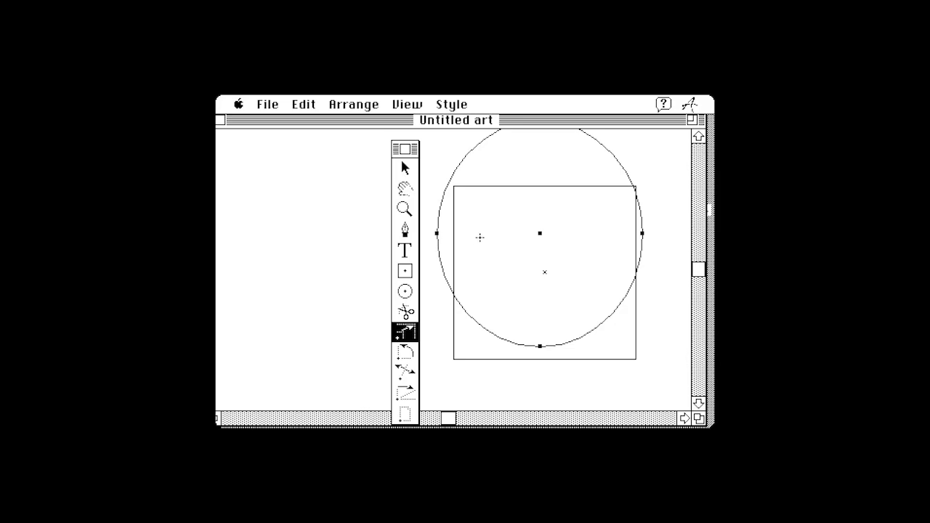
{"action": "left_click", "coordinate": [434, 240]}
{"action": "left_click", "coordinate": [642, 233]}
{"action": "mouse_move", "coordinate": [436, 232]}
{"action": "left_mouse_down"}
{"action": "mouse_move", "coordinate": [544, 270]}
{"action": "mouse_move", "coordinate": [401, 247]}
{"action": "mouse_move", "coordinate": [523, 244]}
{"action": "left_mouse_up"}
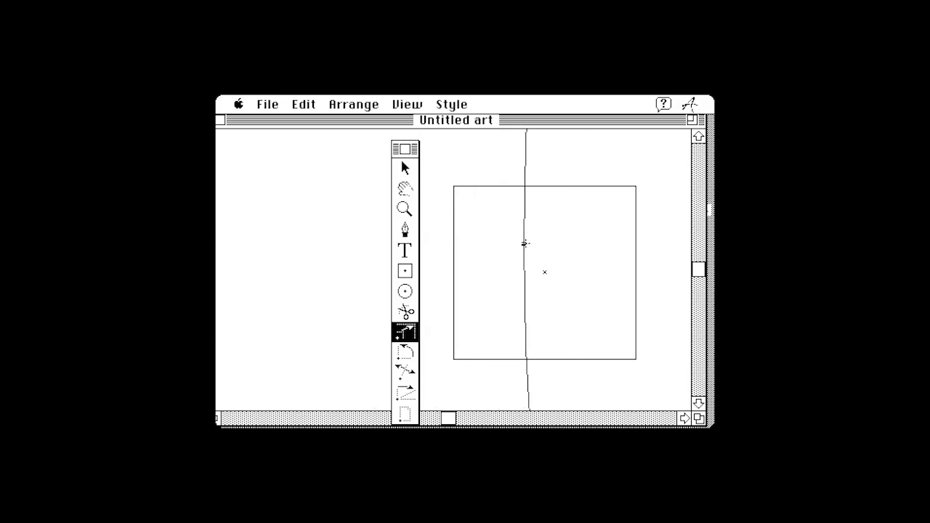
Step: Draw a long horizontal rectangle stretching across the square
{"action": "left_click", "coordinate": [405, 353]}
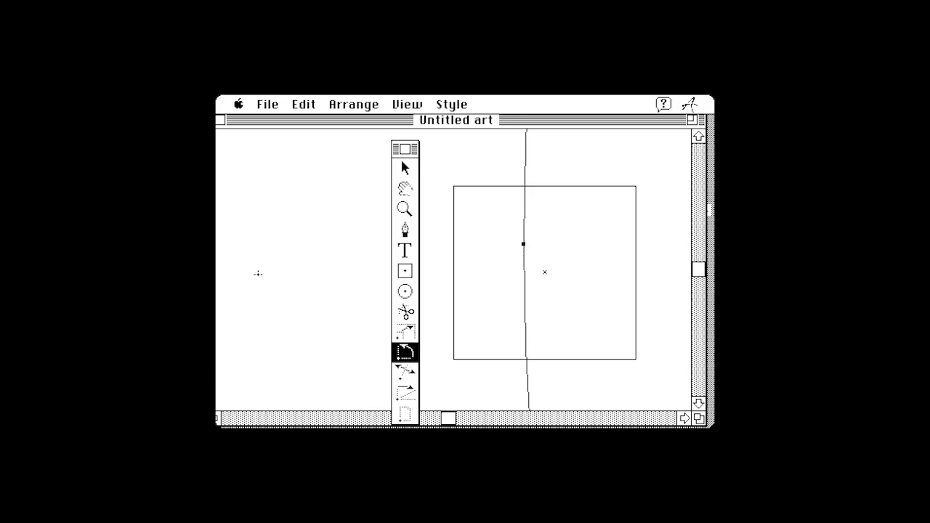
{"action": "left_click", "coordinate": [405, 268]}
{"action": "mouse_move", "coordinate": [455, 215]}
{"action": "left_mouse_down"}
{"action": "mouse_move", "coordinate": [525, 281]}
{"action": "mouse_move", "coordinate": [705, 291]}
{"action": "left_mouse_up"}
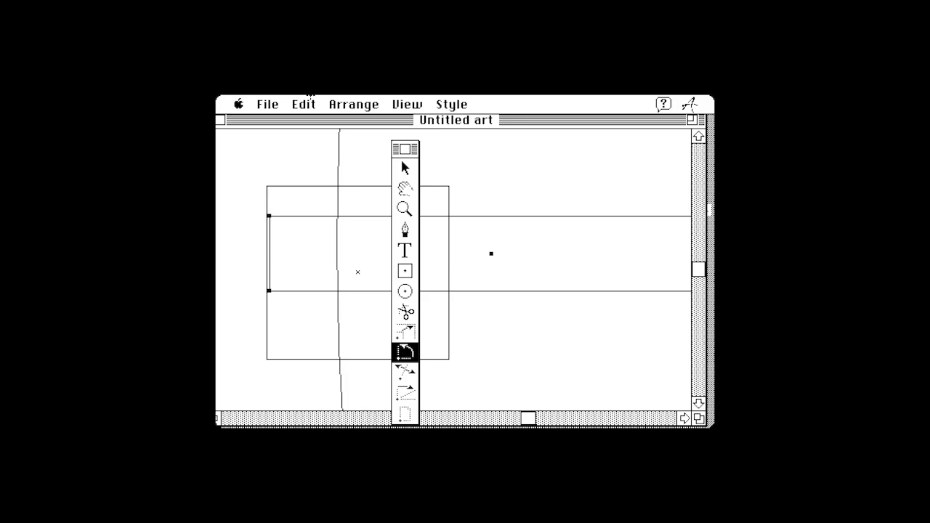
Step: Rotate the long rectangle to a slight tilt and start a text block above the shapes
{"action": "left_click_drag", "start_coordinate": [276, 221], "coordinate": [450, 349]}
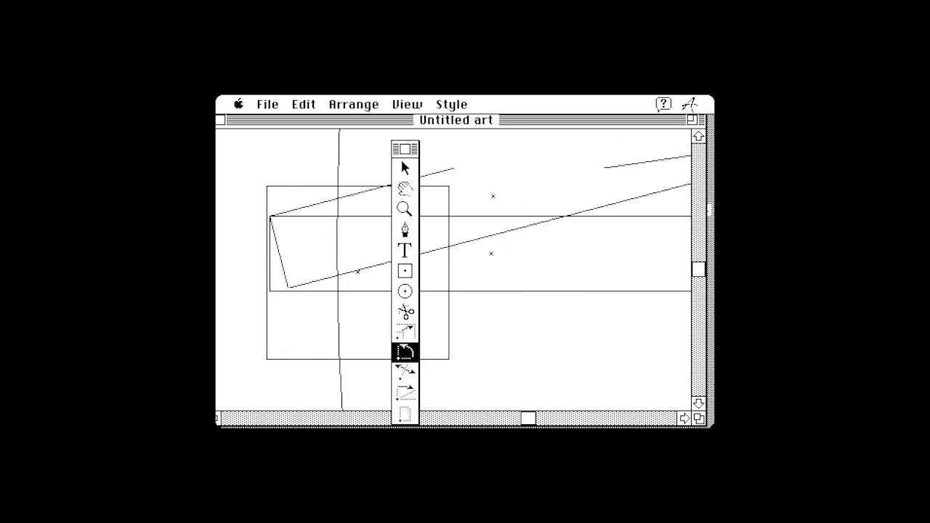
{"action": "left_click_drag", "start_coordinate": [450, 349], "coordinate": [348, 250]}
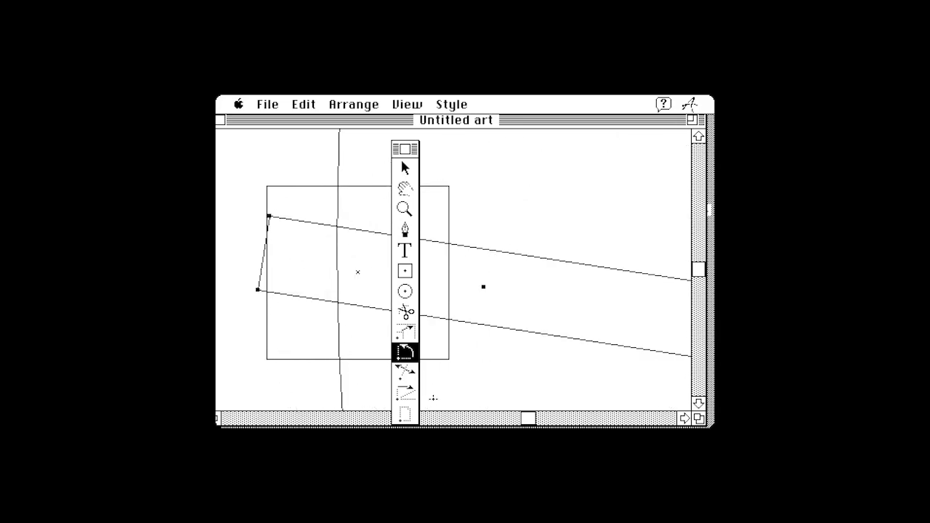
{"action": "left_click", "coordinate": [408, 252]}
{"action": "left_click", "coordinate": [494, 180]}
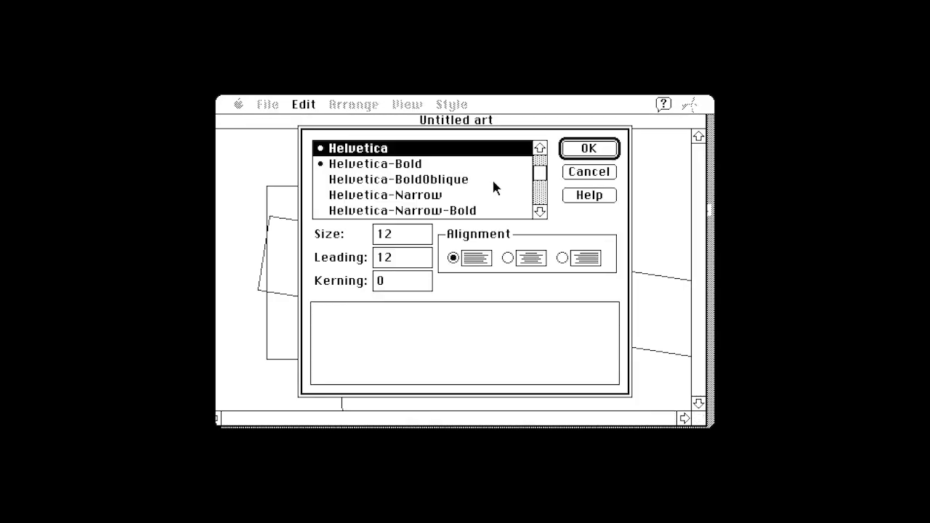
Step: Browse the fonts, pick Times-Italic 12, and place the text 'SRILAnka' above the band
{"action": "left_click", "coordinate": [369, 165]}
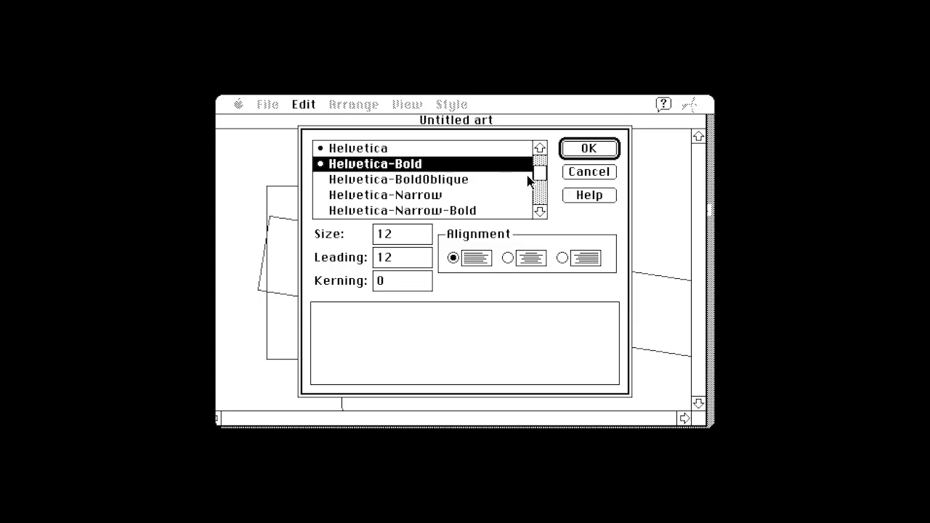
{"action": "left_click_drag", "start_coordinate": [542, 174], "coordinate": [541, 194]}
{"action": "left_click", "coordinate": [377, 195]}
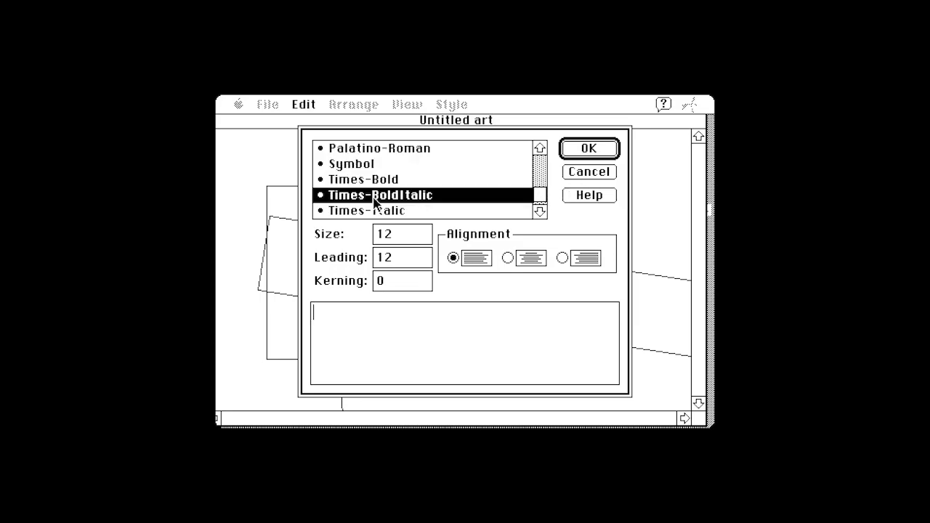
{"action": "left_click", "coordinate": [379, 163]}
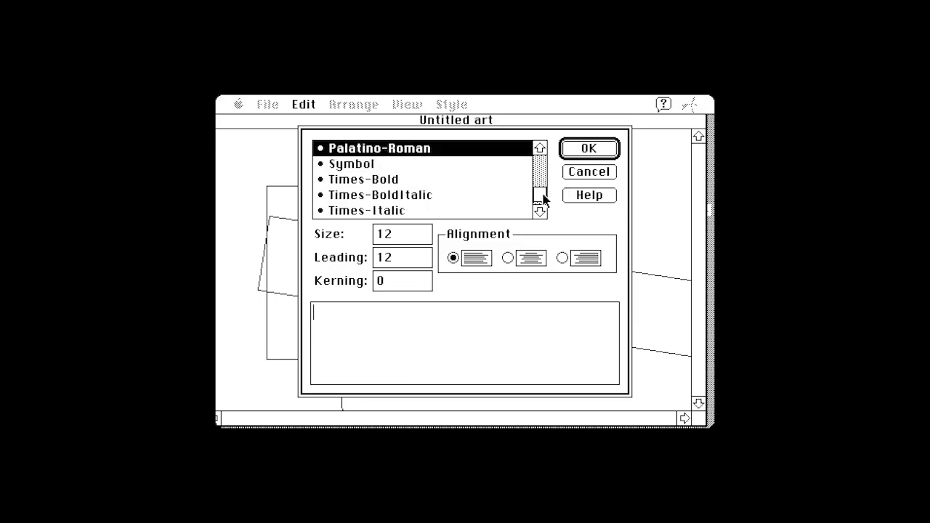
{"action": "left_click", "coordinate": [545, 163]}
{"action": "left_click", "coordinate": [363, 164]}
{"action": "left_click", "coordinate": [419, 194]}
{"action": "left_click", "coordinate": [401, 211]}
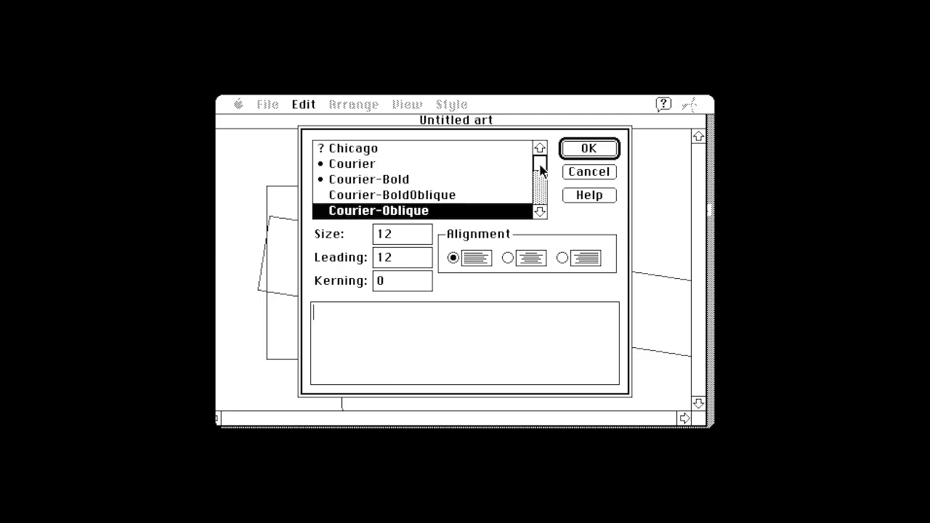
{"action": "left_click_drag", "start_coordinate": [541, 170], "coordinate": [541, 201]}
{"action": "left_click", "coordinate": [375, 196]}
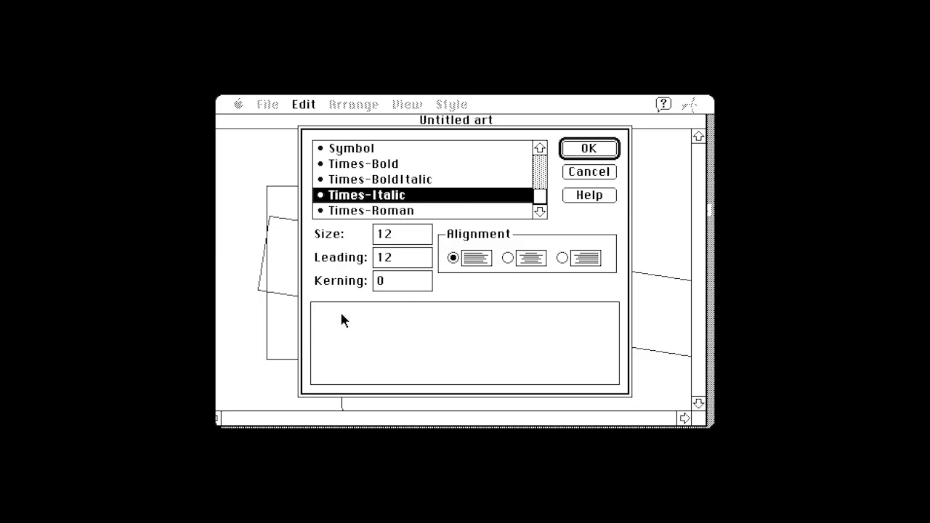
{"action": "type", "text": "SRILAnka"}
{"action": "left_click", "coordinate": [586, 147]}
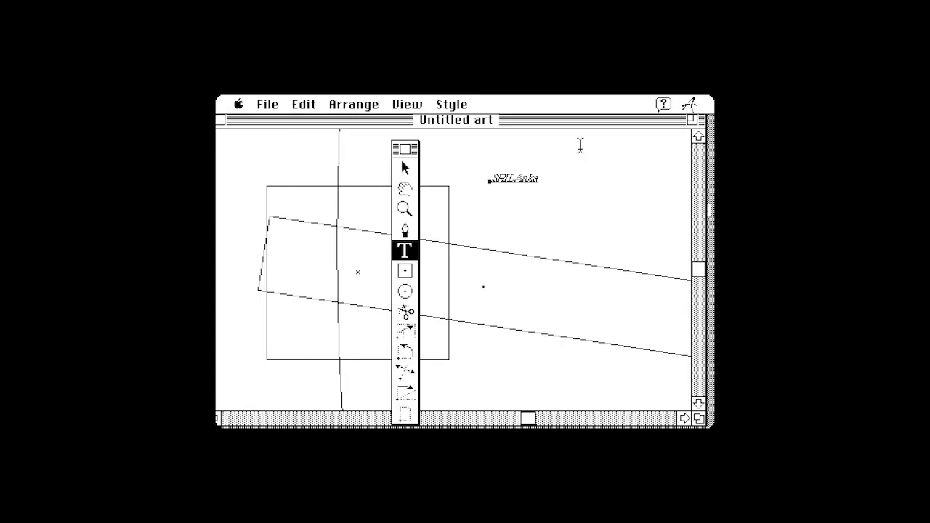
Step: Reopen the Type dialog on the new text several times, cancelling it without changes
{"action": "left_click", "coordinate": [508, 180]}
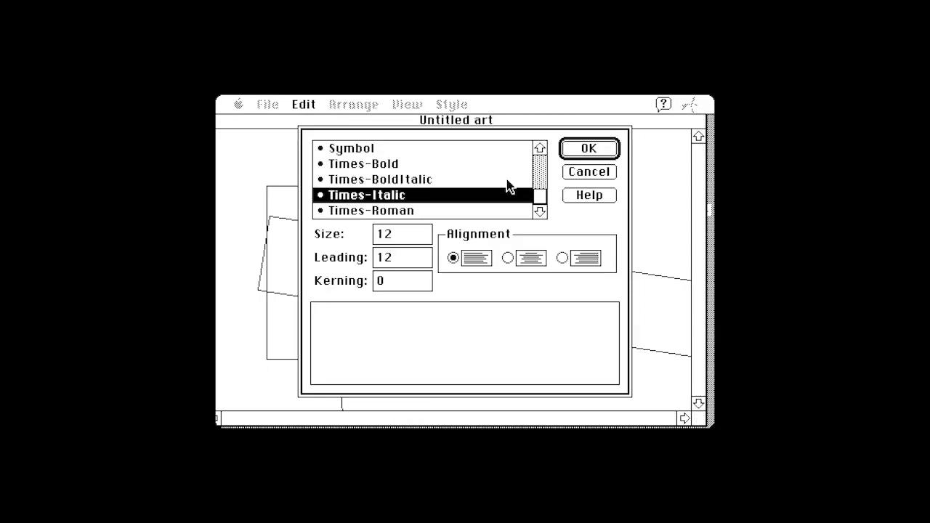
{"action": "left_click", "coordinate": [574, 174]}
{"action": "left_click", "coordinate": [517, 185]}
{"action": "left_click", "coordinate": [574, 171]}
{"action": "left_click", "coordinate": [519, 183]}
{"action": "key", "text": "Return"}
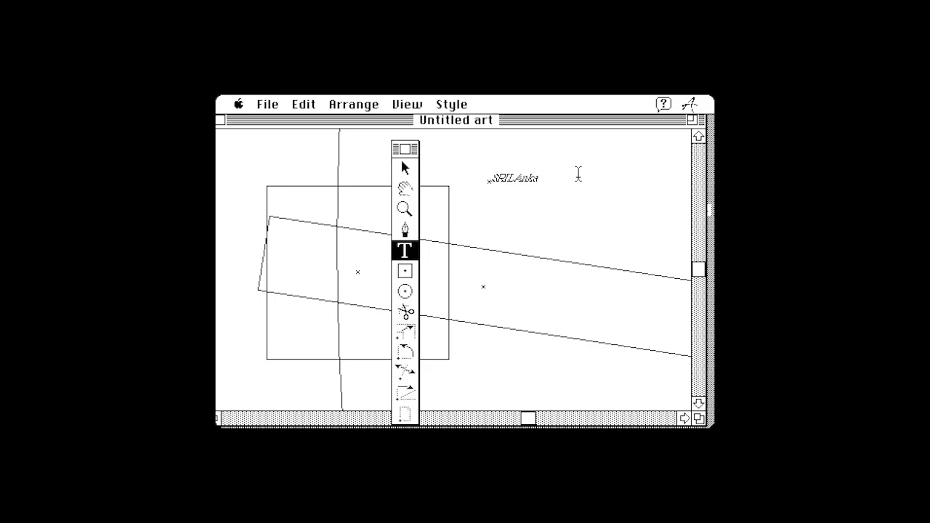
{"action": "left_click", "coordinate": [513, 178]}
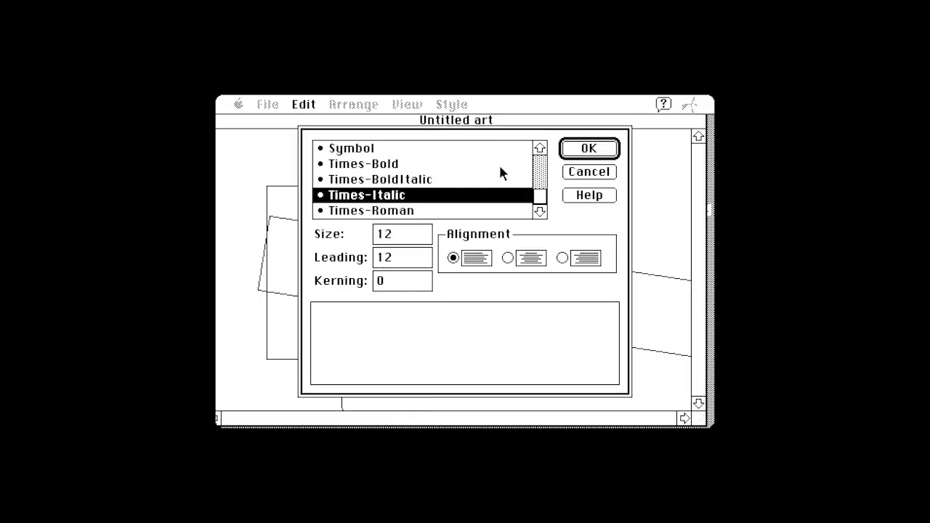
{"action": "left_click", "coordinate": [589, 171]}
{"action": "left_click", "coordinate": [523, 185]}
{"action": "left_click", "coordinate": [590, 171]}
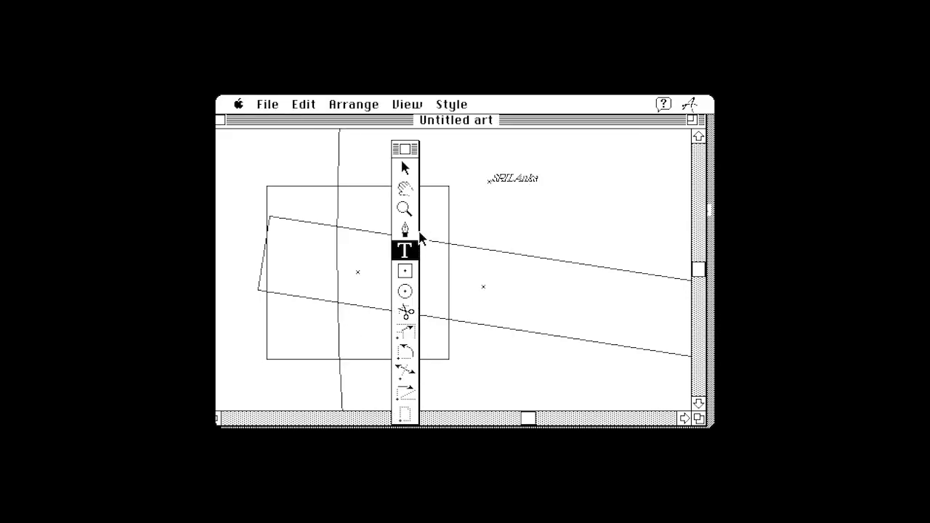
Step: Browse the View and Style menus, then move the toolbox to the window's left edge
{"action": "left_click", "coordinate": [403, 106]}
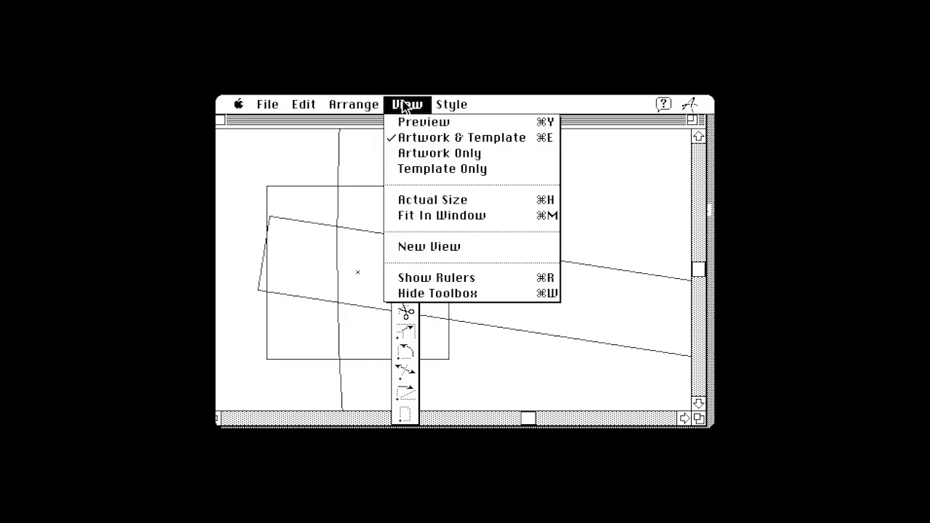
{"action": "left_click", "coordinate": [441, 107]}
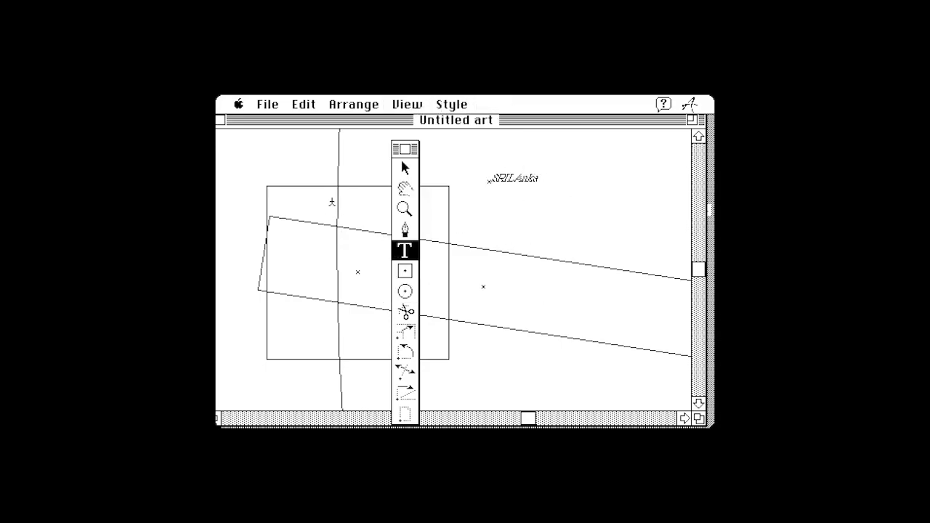
{"action": "left_click_drag", "start_coordinate": [416, 149], "coordinate": [241, 137]}
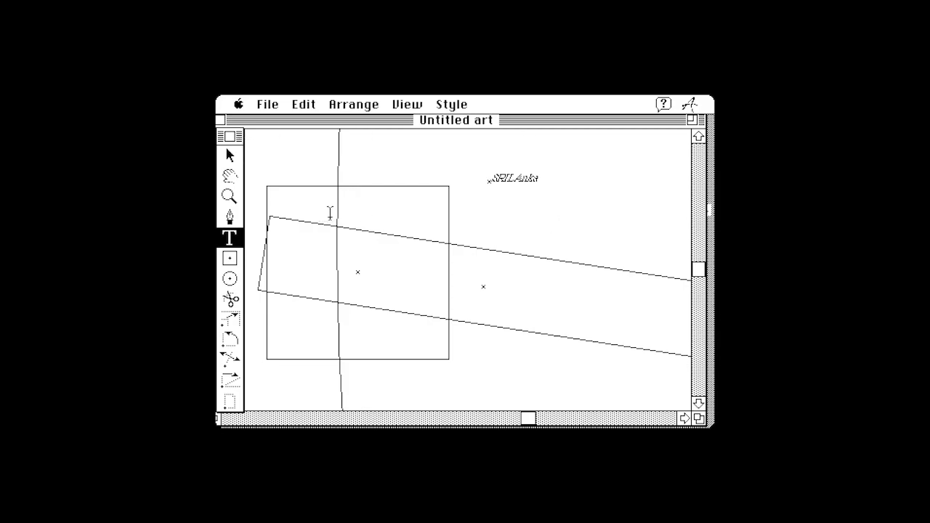
{"action": "left_click", "coordinate": [228, 218]}
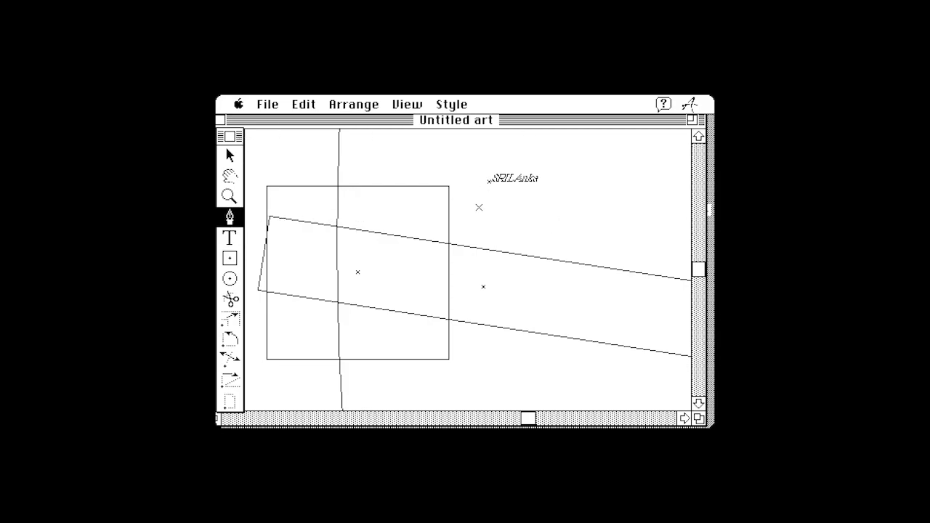
Step: Draw a smooth curved path with a teardrop loop using eight Pen-tool anchors
{"action": "left_click_drag", "start_coordinate": [491, 225], "coordinate": [494, 235]}
{"action": "left_click_drag", "start_coordinate": [579, 203], "coordinate": [608, 269]}
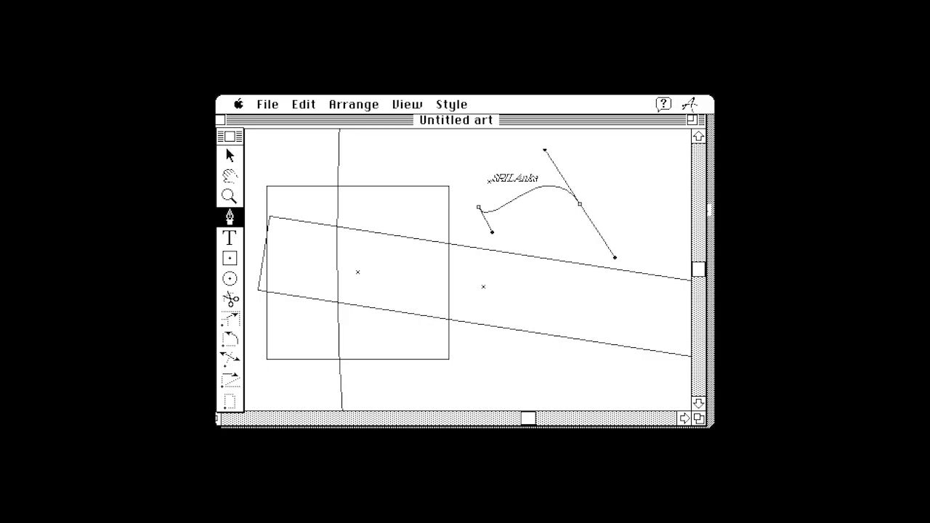
{"action": "mouse_move", "coordinate": [528, 309]}
{"action": "left_mouse_down"}
{"action": "mouse_move", "coordinate": [417, 263]}
{"action": "mouse_move", "coordinate": [410, 251]}
{"action": "left_mouse_up"}
{"action": "left_click_drag", "start_coordinate": [354, 238], "coordinate": [415, 196]}
{"action": "left_click_drag", "start_coordinate": [464, 212], "coordinate": [501, 175]}
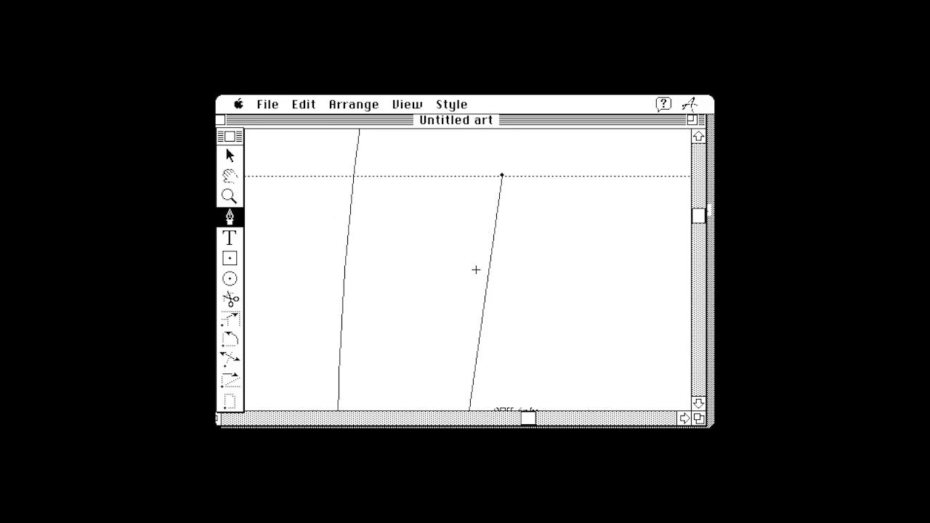
{"action": "left_click_drag", "start_coordinate": [529, 243], "coordinate": [567, 320]}
{"action": "left_click_drag", "start_coordinate": [470, 252], "coordinate": [436, 284]}
{"action": "mouse_move", "coordinate": [372, 270]}
{"action": "left_mouse_down"}
{"action": "mouse_move", "coordinate": [342, 226]}
{"action": "mouse_move", "coordinate": [300, 224]}
{"action": "left_mouse_up"}
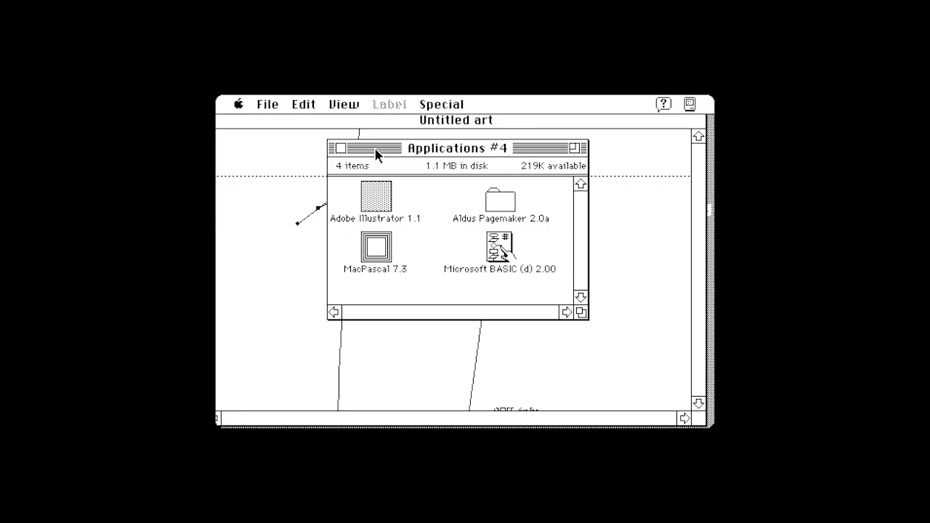
Step: Nudge down and close the Applications #4 Finder window, then view the File menu
{"action": "left_click_drag", "start_coordinate": [376, 153], "coordinate": [371, 178]}
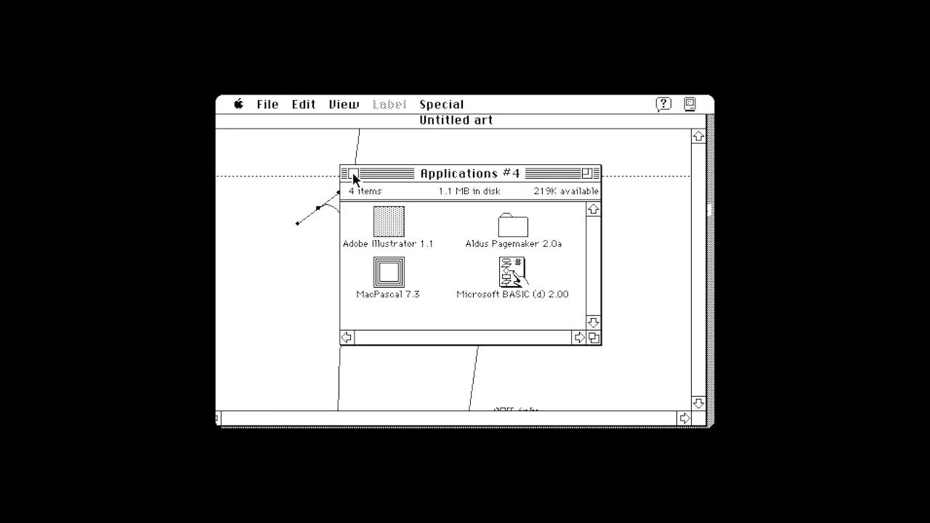
{"action": "left_click", "coordinate": [352, 175]}
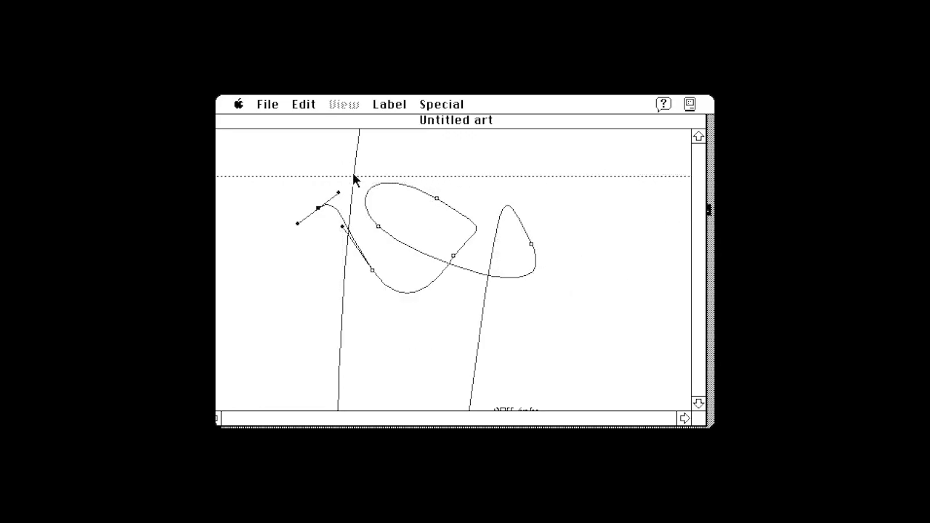
{"action": "left_click", "coordinate": [259, 109]}
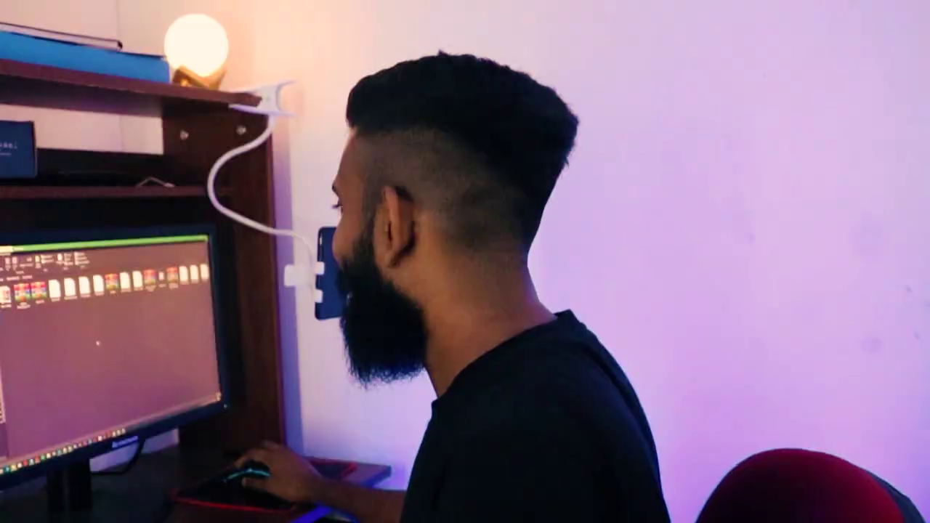